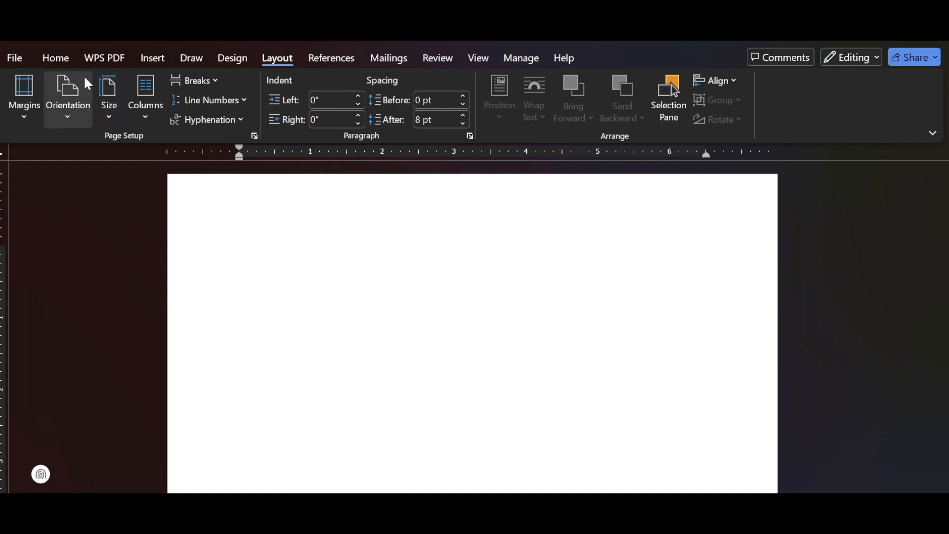
Set the line spacing of the blank document to 2.0.
click(64, 63)
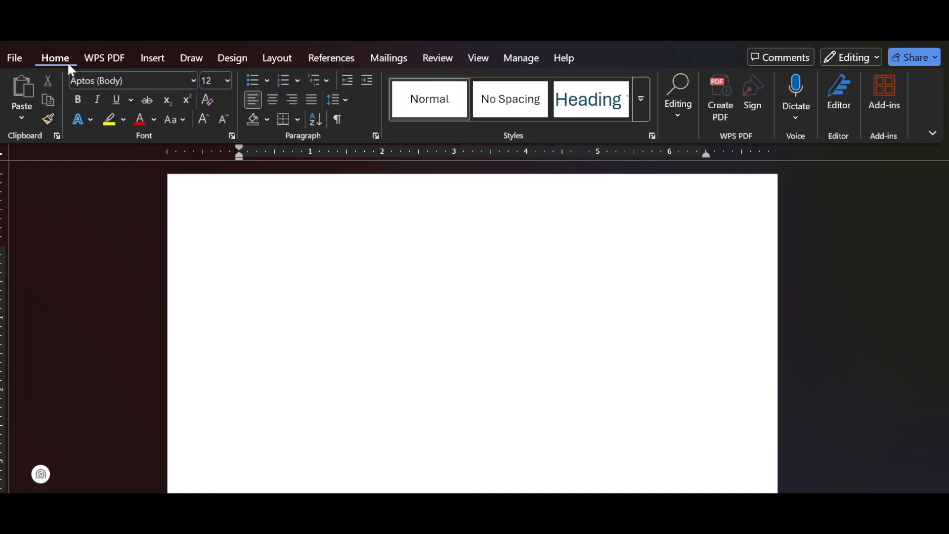
click(345, 101)
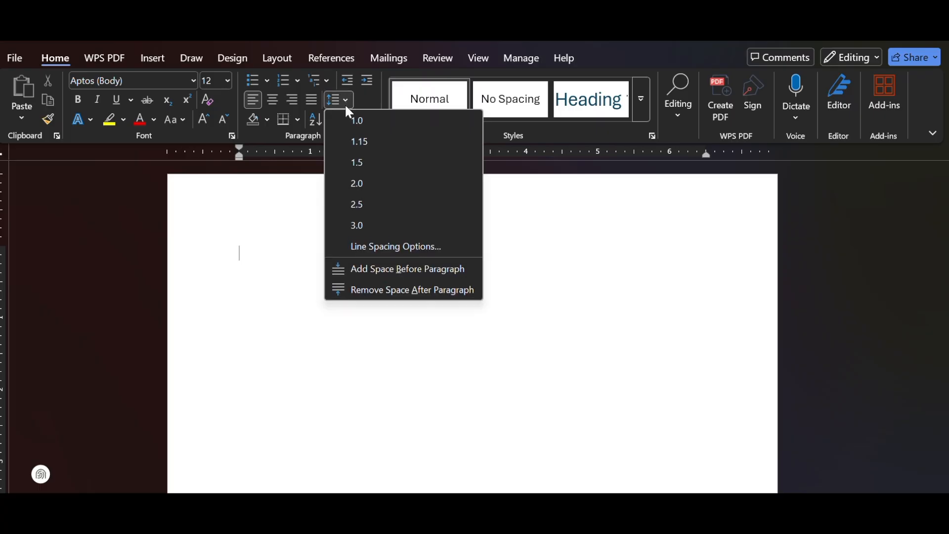
click(384, 190)
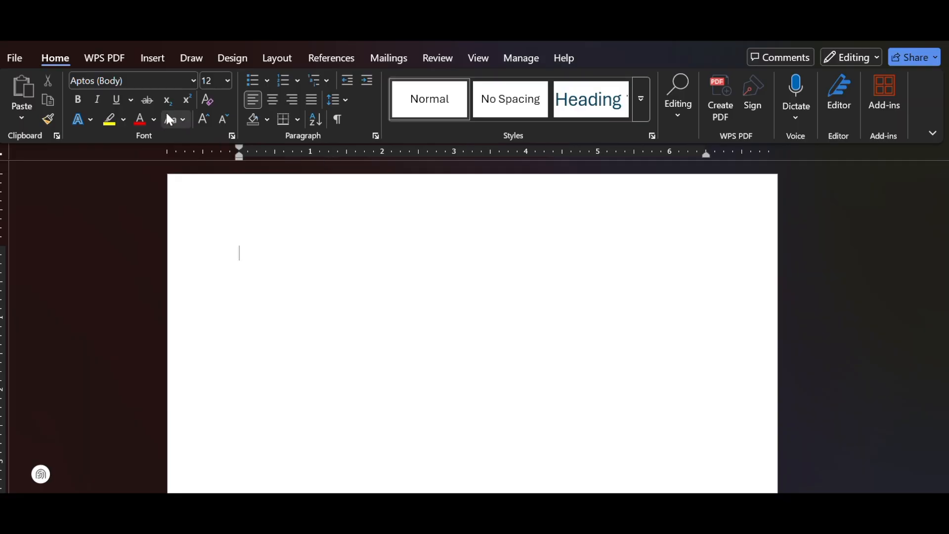
Set the body font to Times New Roman at size 12.
click(193, 85)
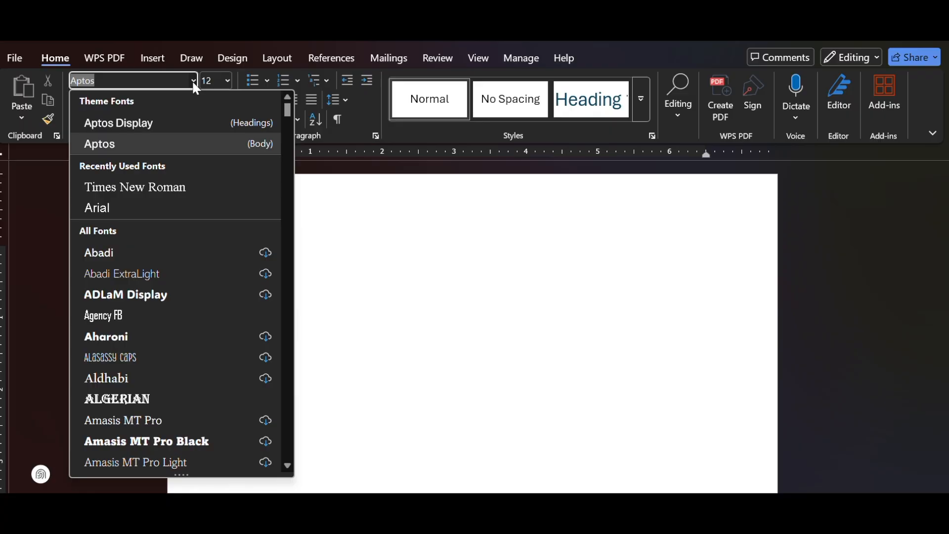
click(179, 191)
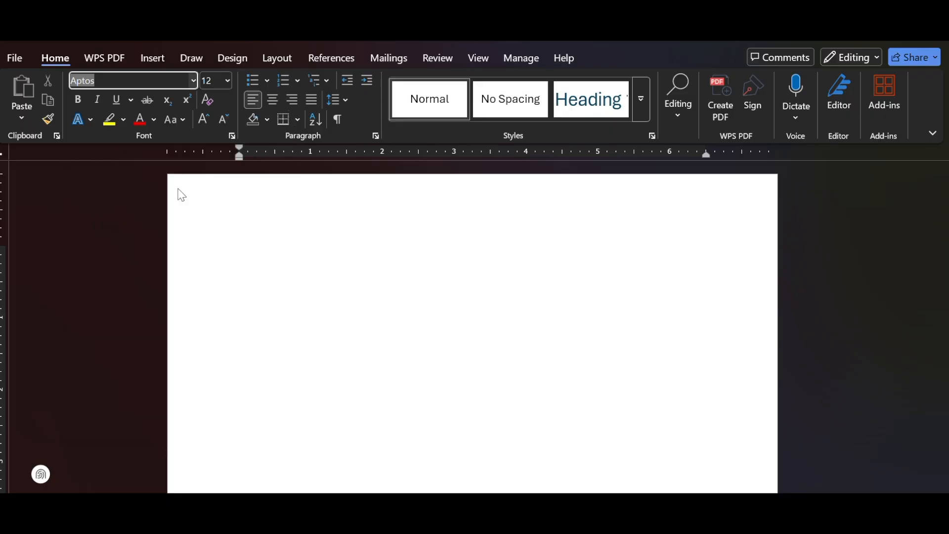
click(226, 83)
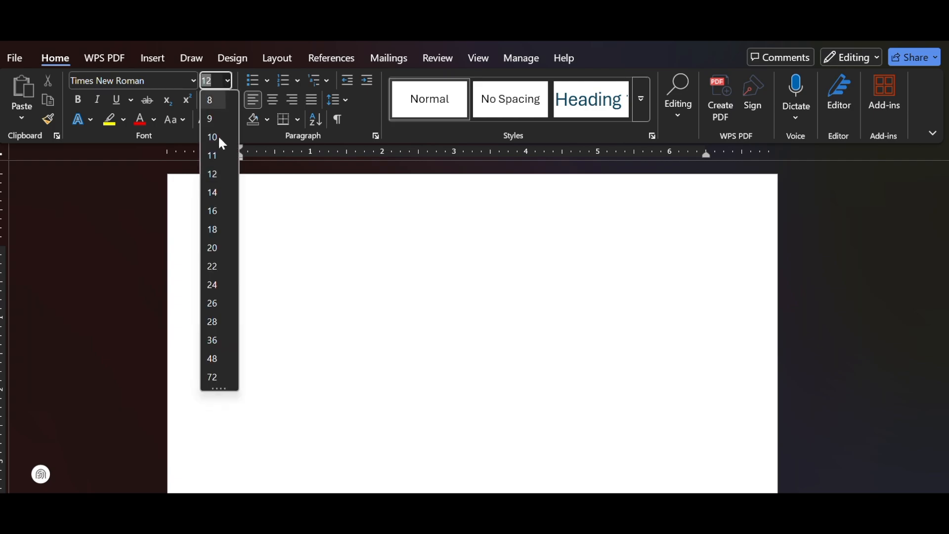
click(214, 177)
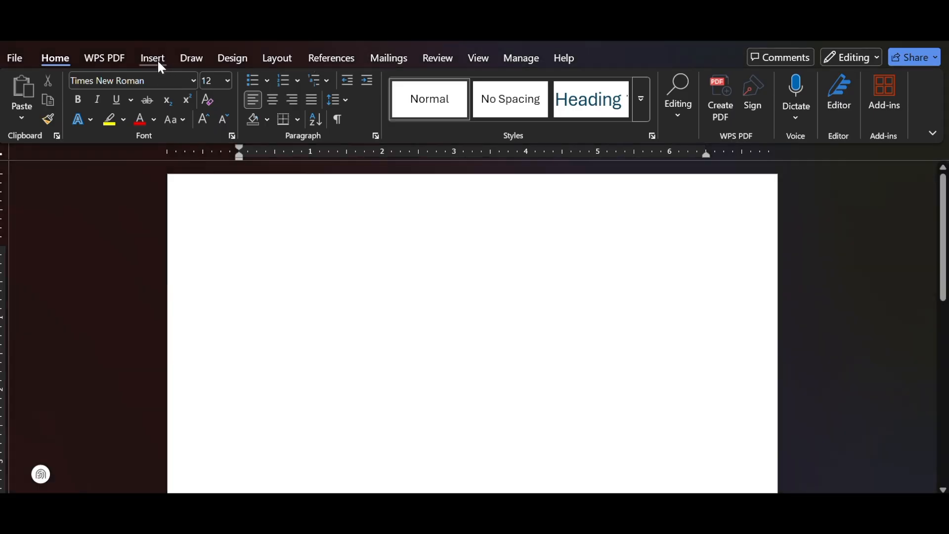
Insert a Plain Number 3 page number at the top of the page and enter the author's surname before it.
click(157, 59)
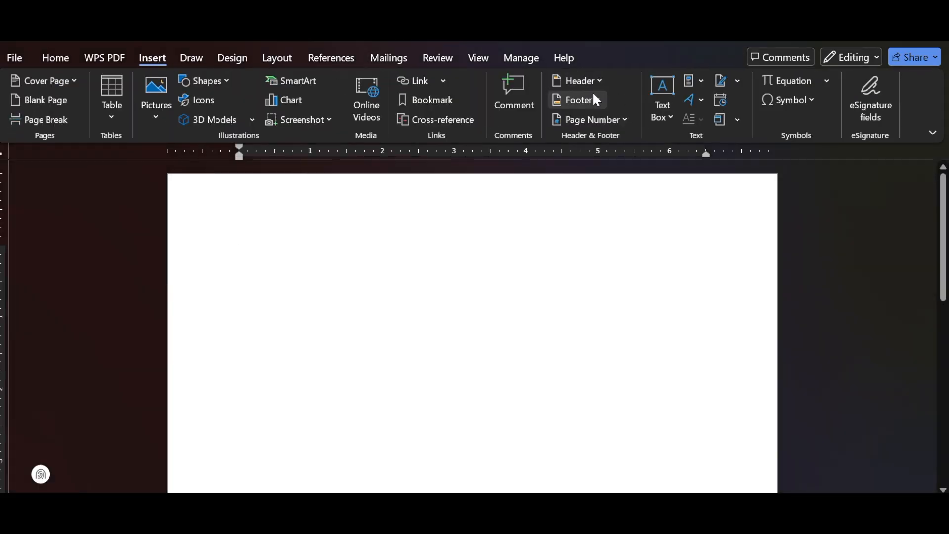
click(621, 119)
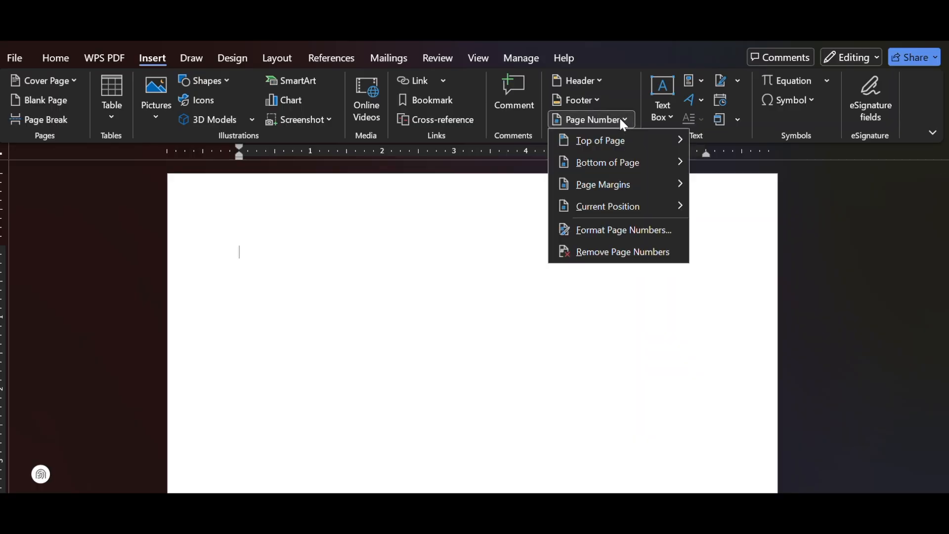
mouse_move(622, 138)
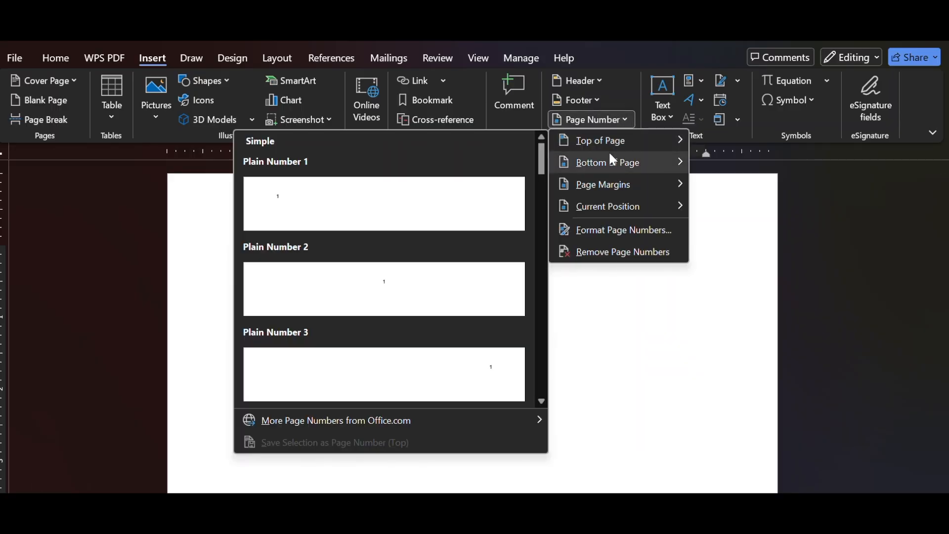
click(479, 371)
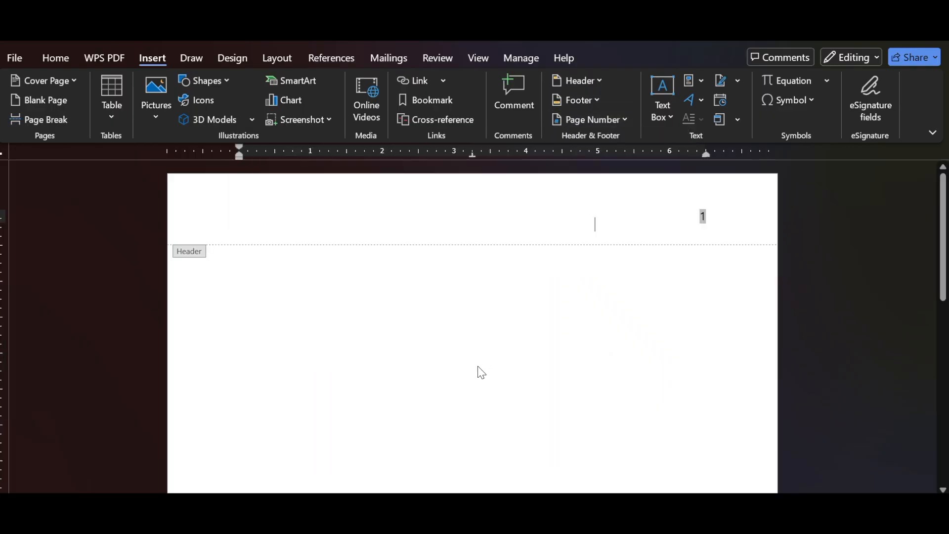
click(699, 216)
text(Obi)
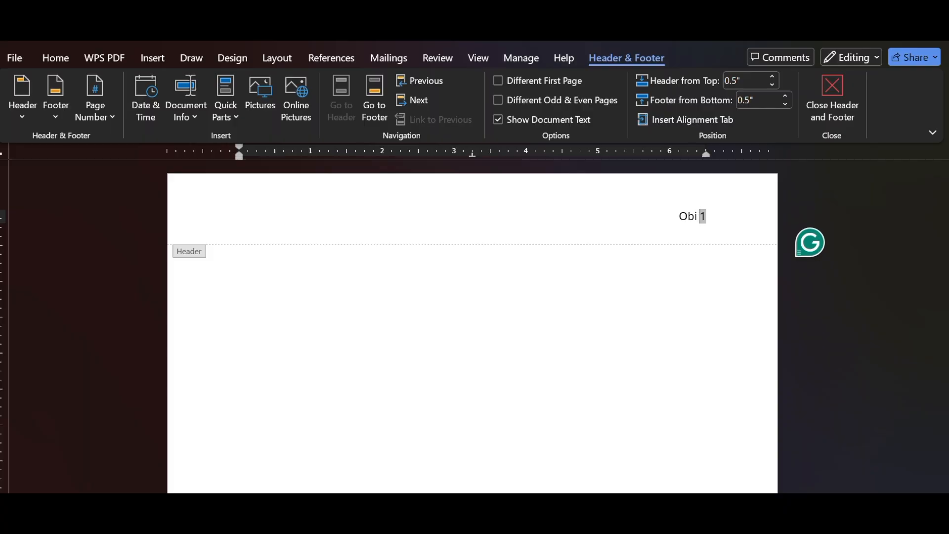
Change the font of the header's surname and page number to Times New Roman.
click(65, 59)
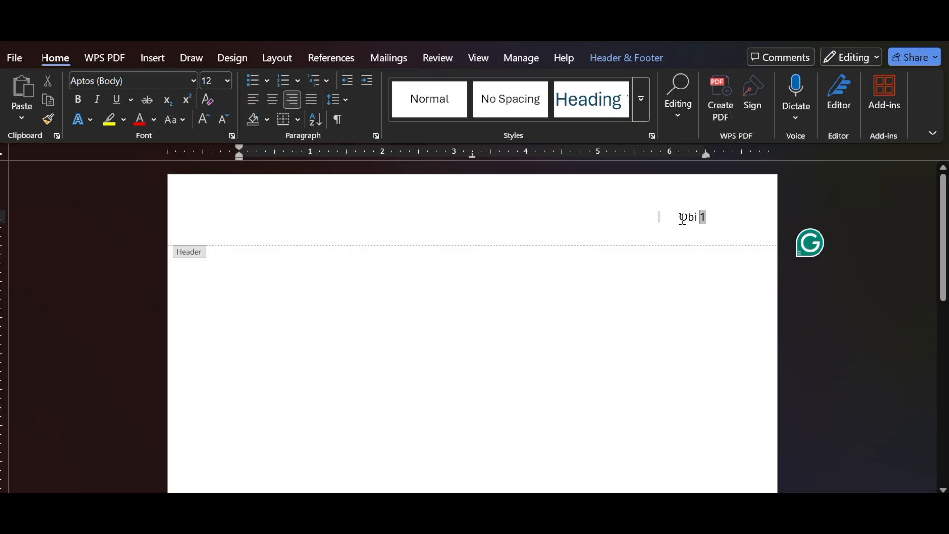
drag(679, 218, 723, 221)
click(193, 79)
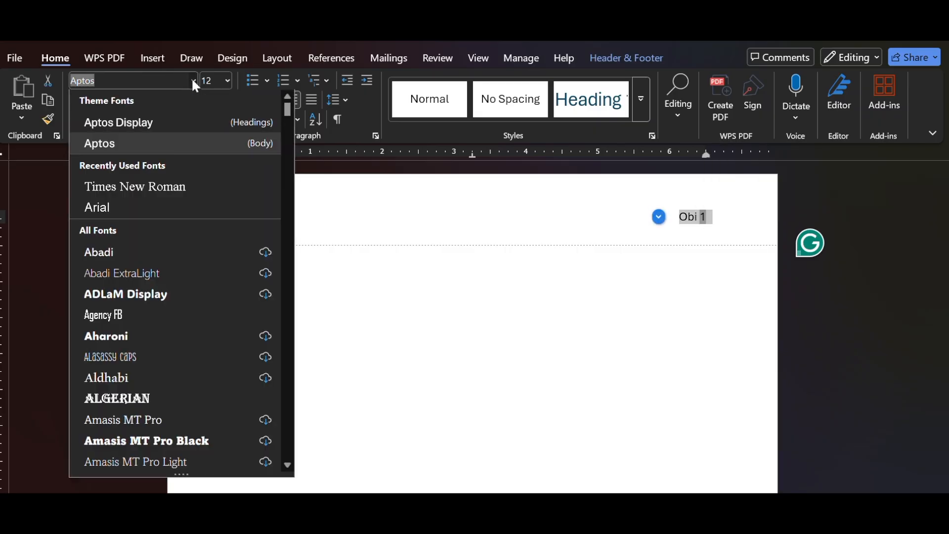
click(157, 187)
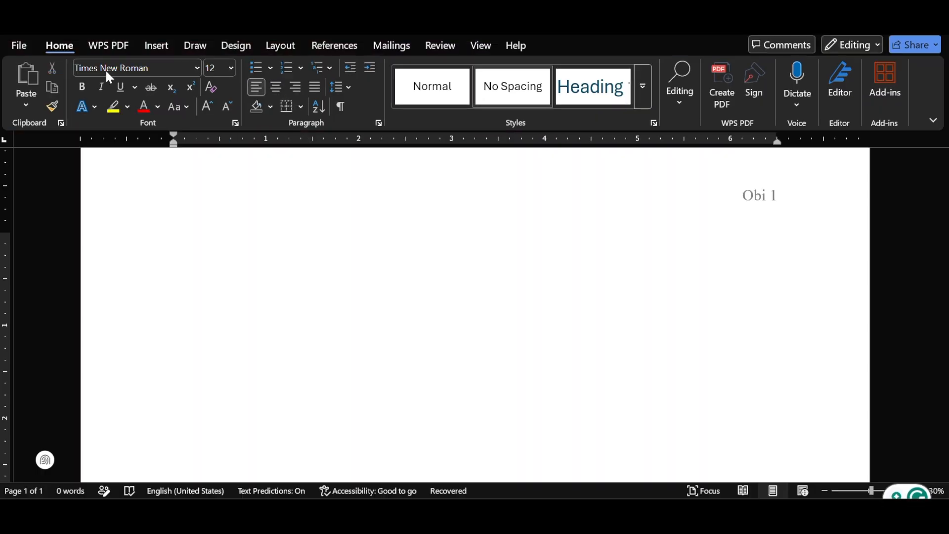
Enter the student's full name on the first body line and the professor's title and name on the line below.
click(137, 254)
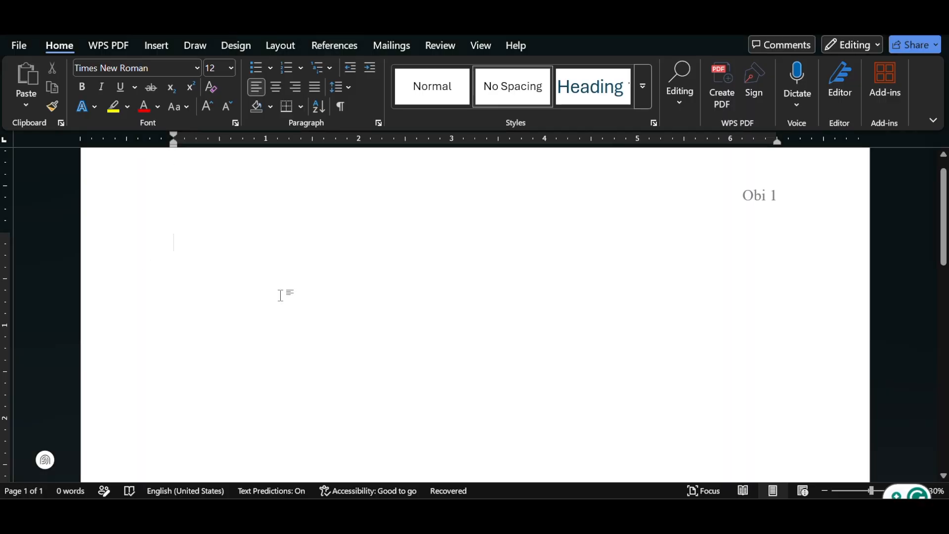
key(Return)
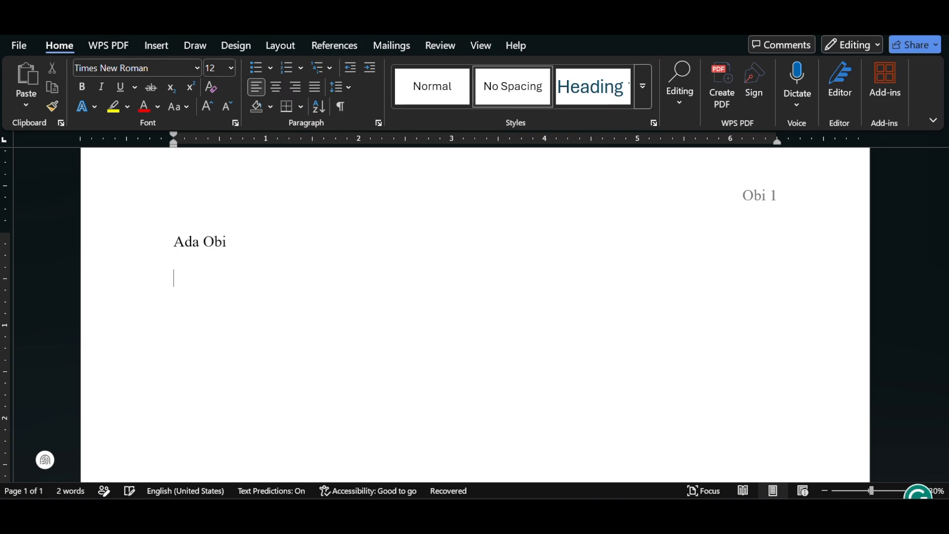
text(Professor Andy)
key(Return)
Add the course code GTS 101 and, on the line below it, the date 26 September 2026.
text(GTS 101)
key(Return)
text(26 September)
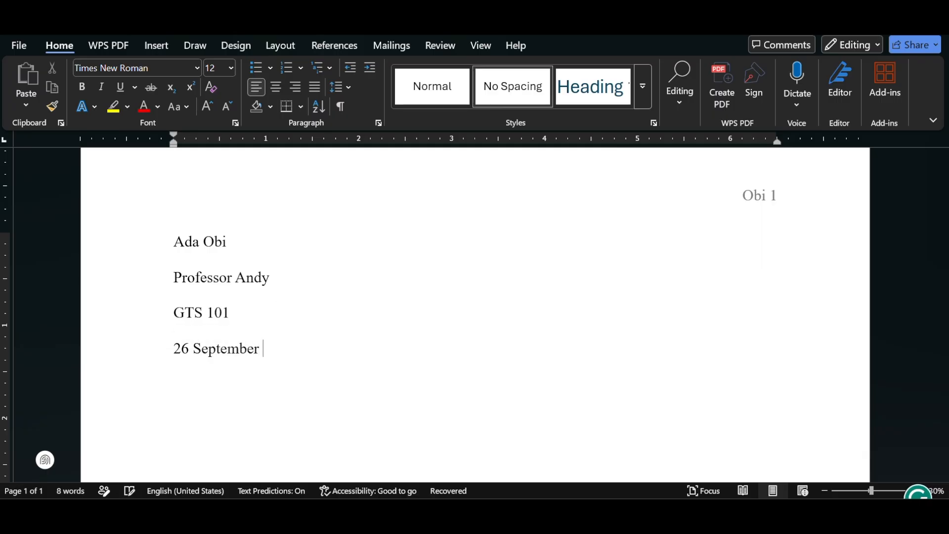
text( 2026)
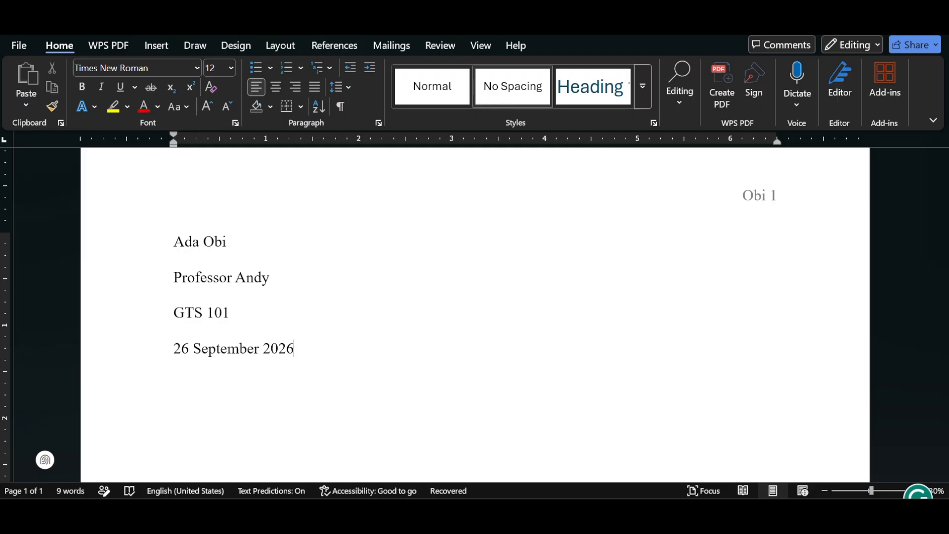
Add a centered title line below the date reading "A Sociological Critique of How to Win Friends and Influence People".
key(Return)
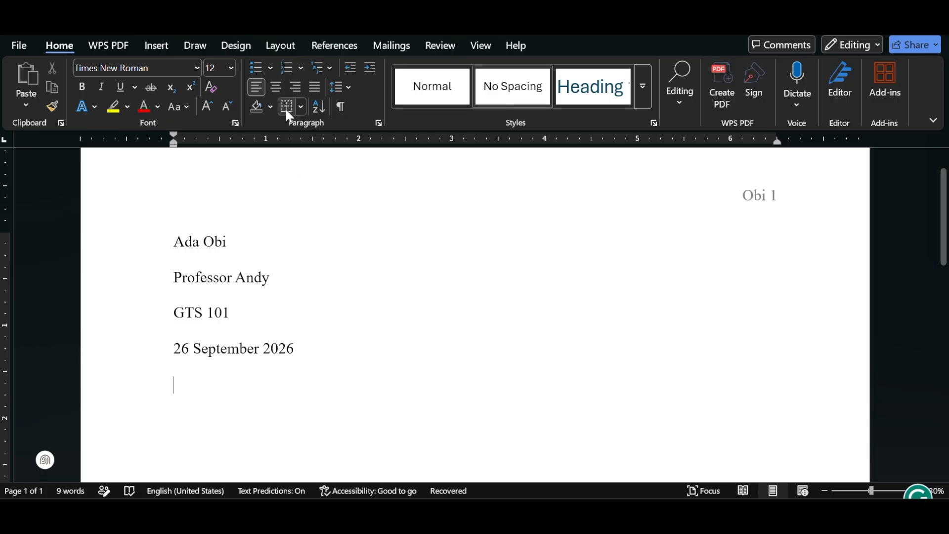
click(277, 93)
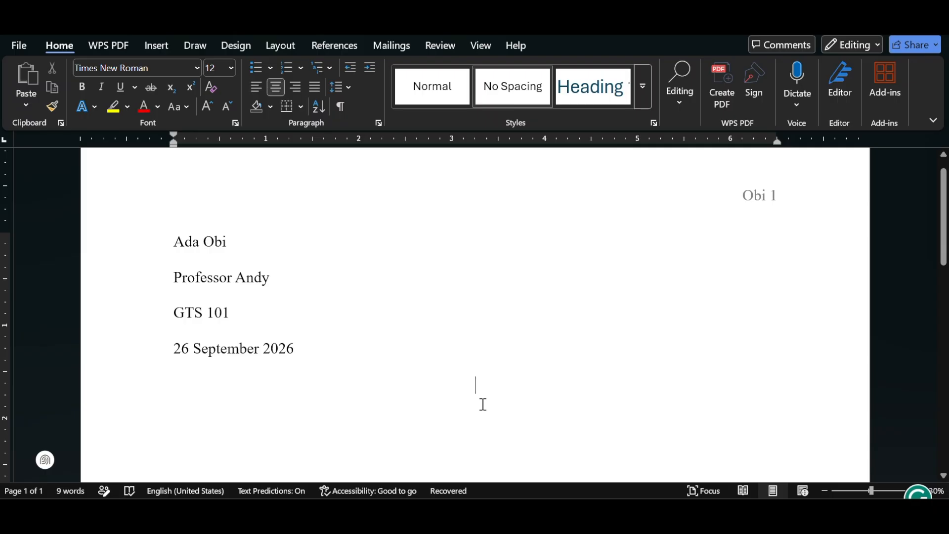
text(A )
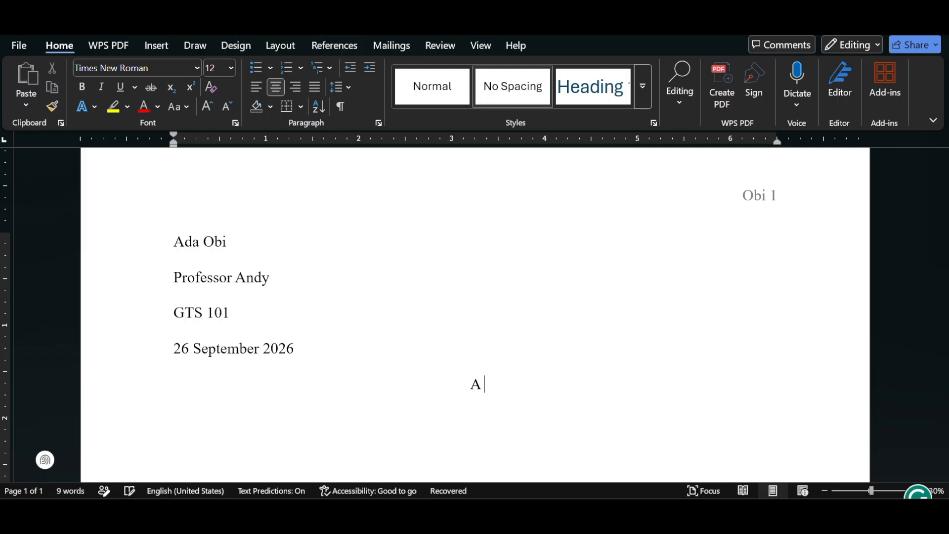
text(Socilo)
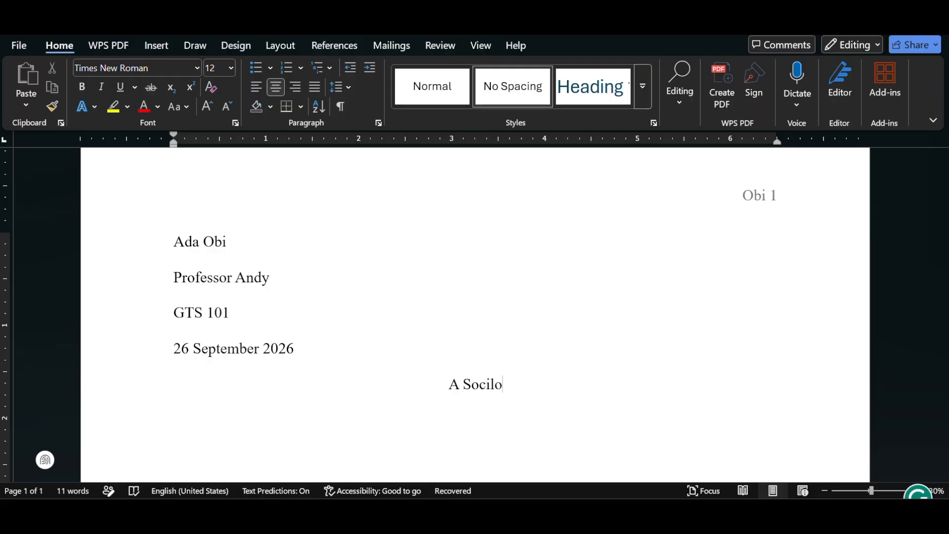
key(BackSpace)
key(BackSpace)
text(olo)
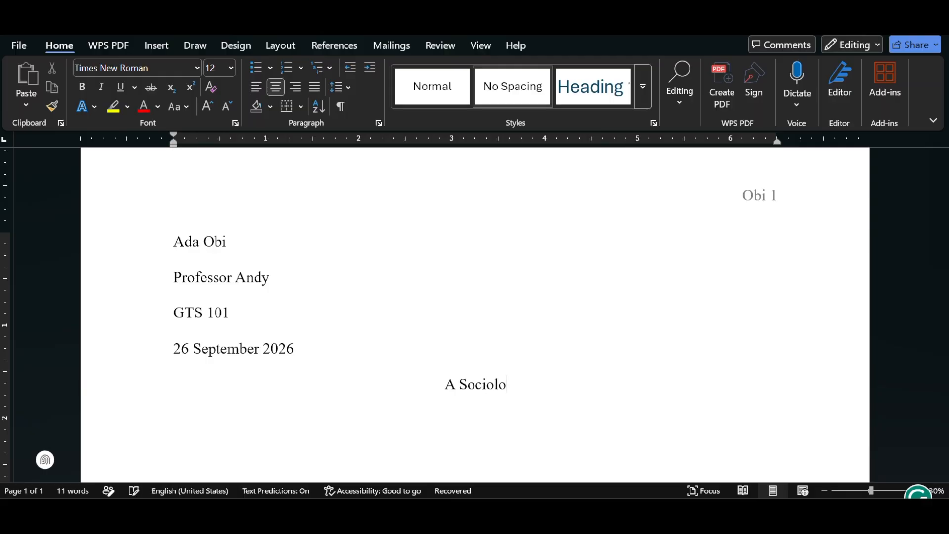
text(gical )
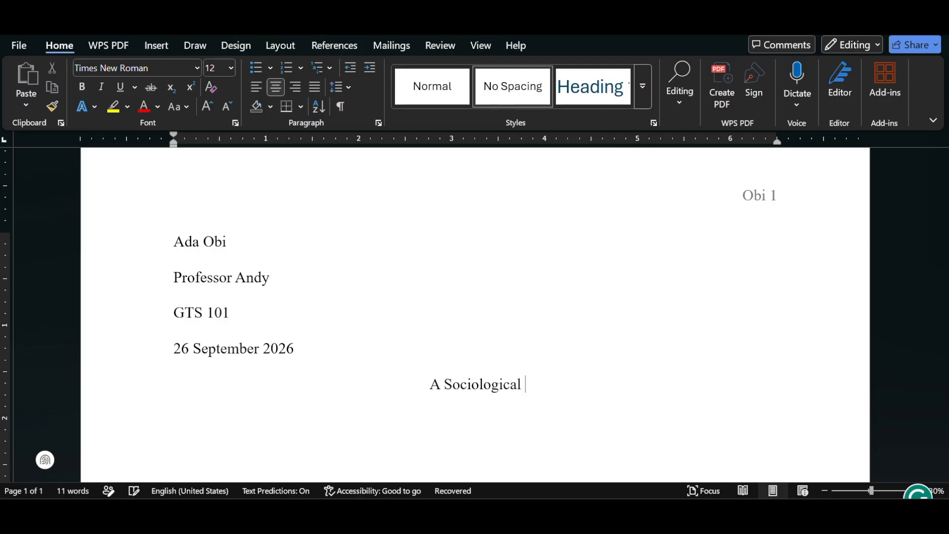
text(Criti)
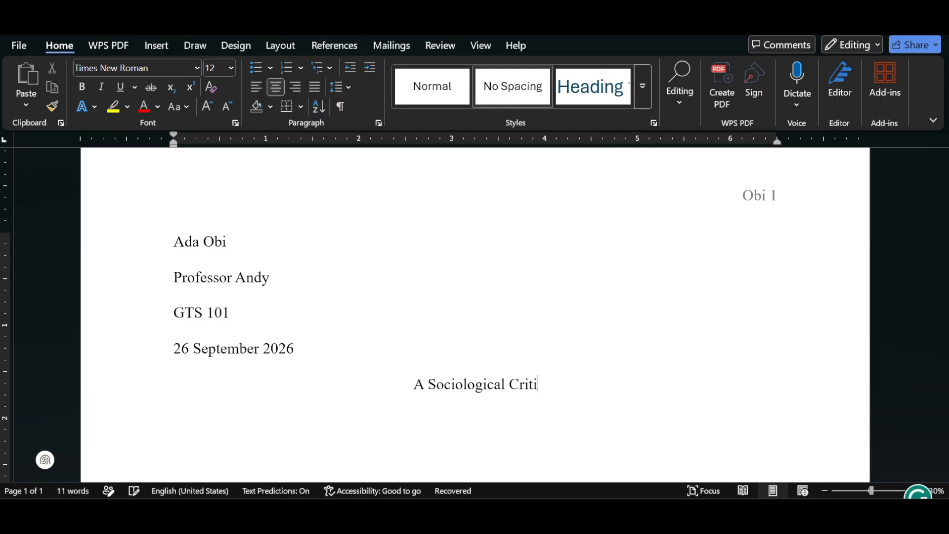
text(que of )
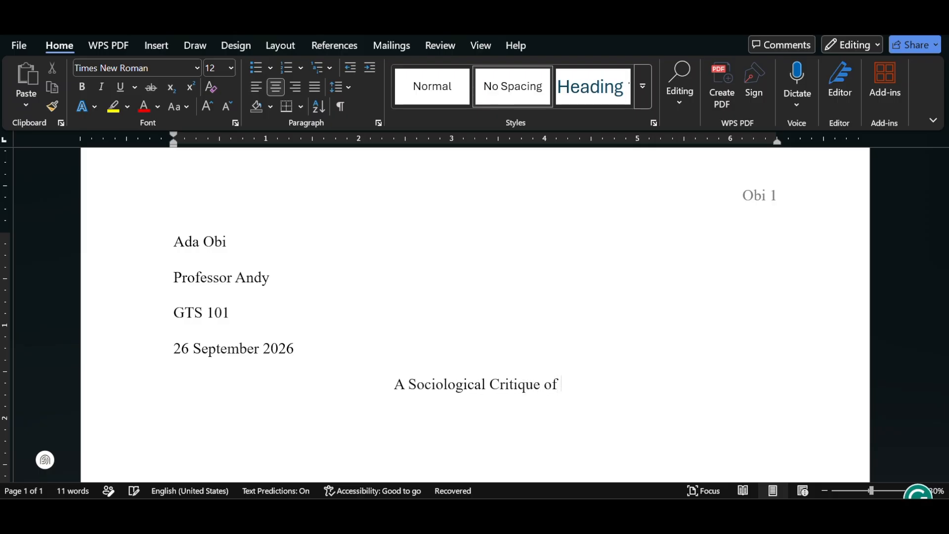
text(How)
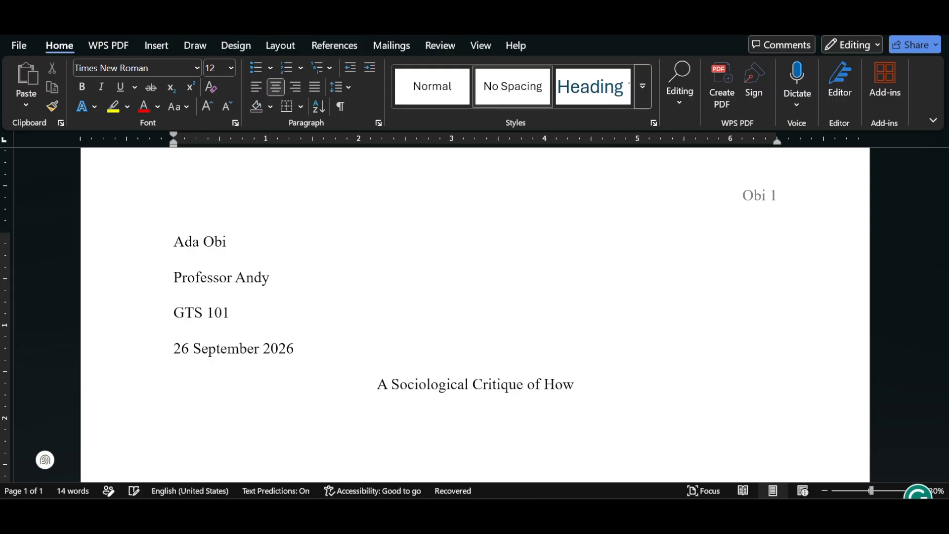
text( to )
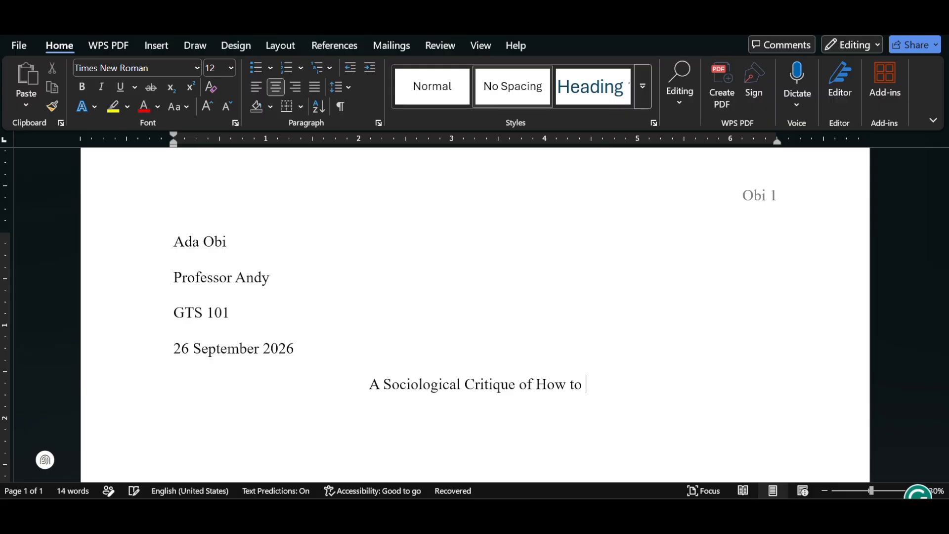
text(Win Friends and In)
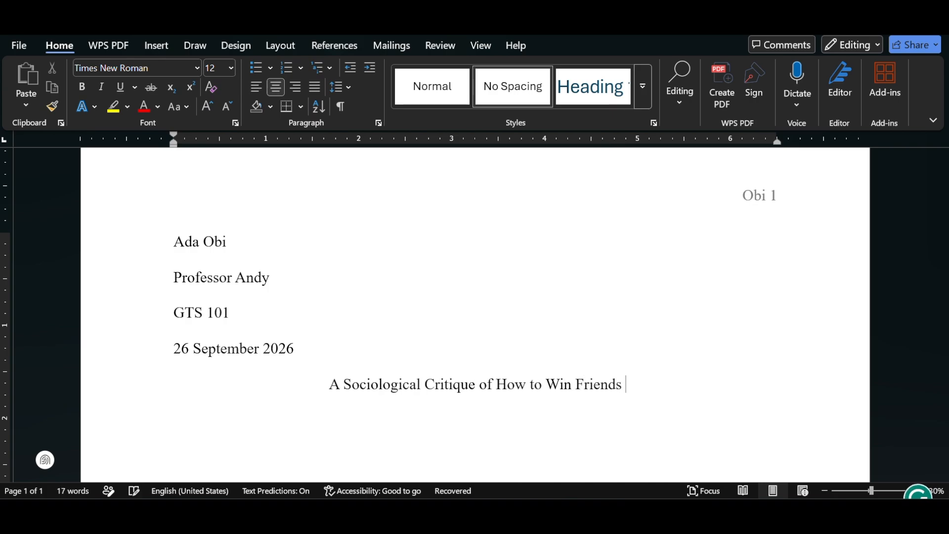
text(fl)
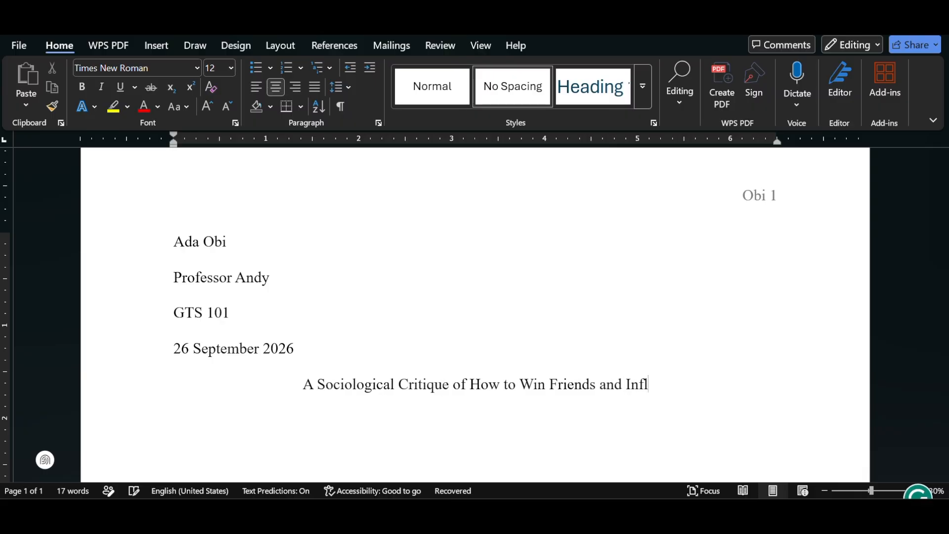
text(uence People)
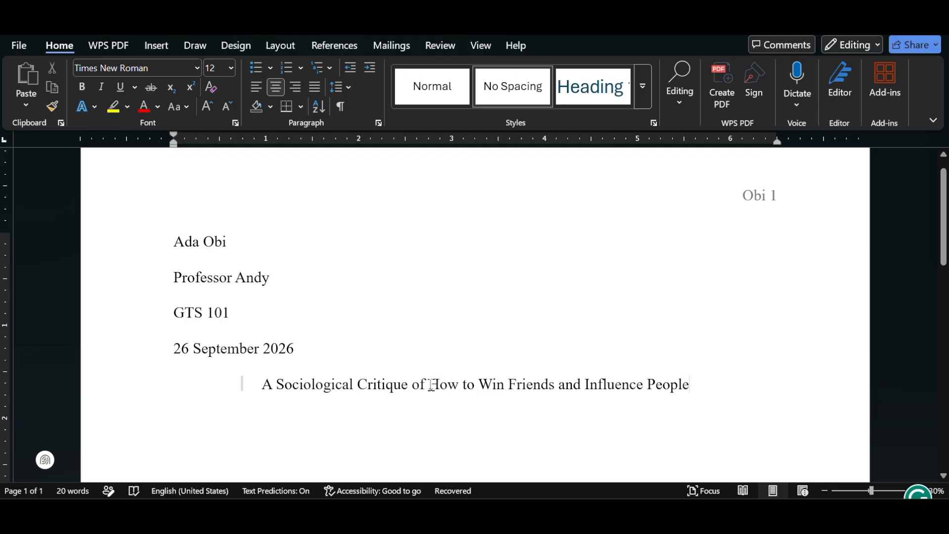
Italicize "How to Win Friends and Influence People" in the title and start a left-aligned paragraph below it.
drag(429, 384, 683, 384)
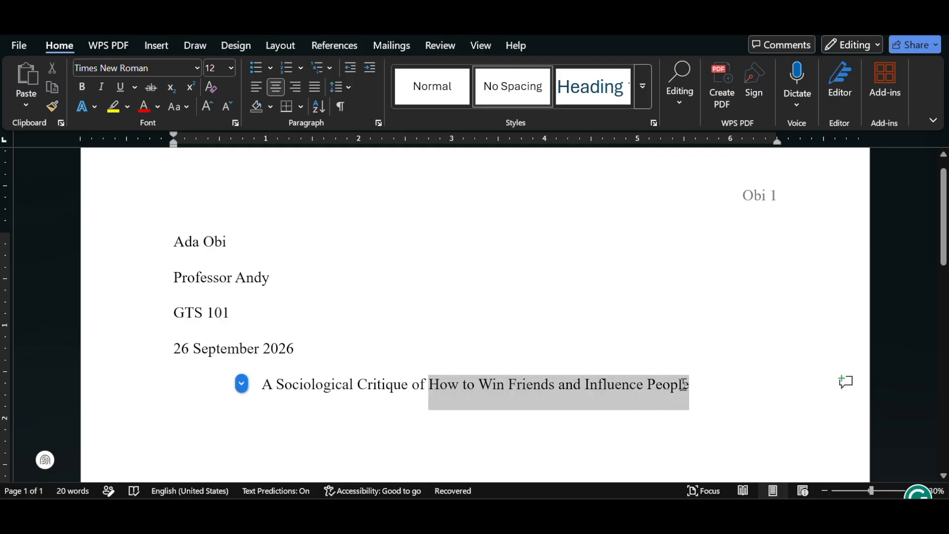
click(101, 87)
click(697, 379)
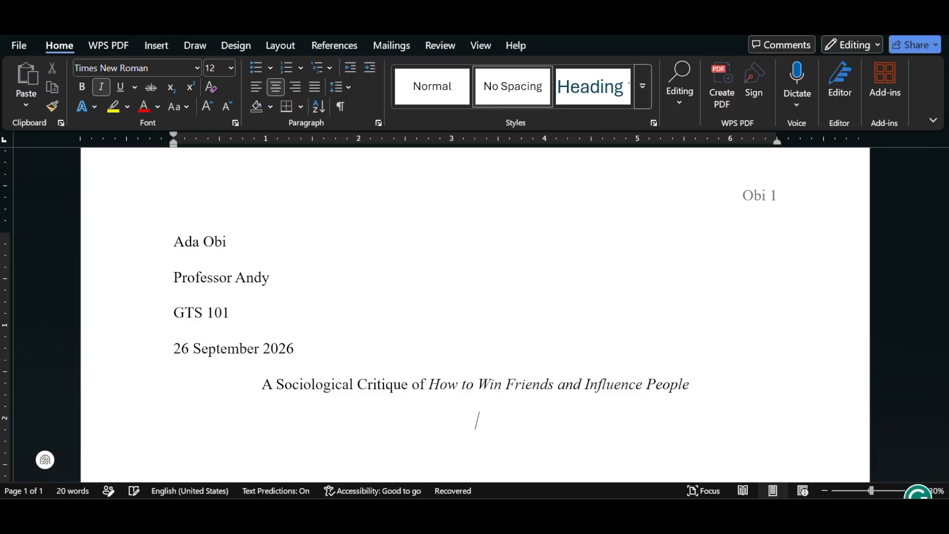
key(Return)
click(256, 94)
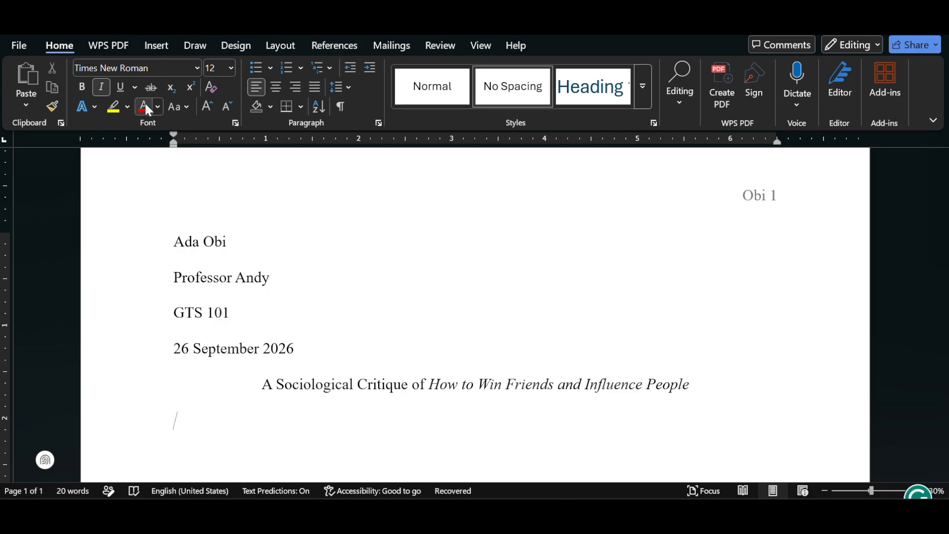
Turn off italics, paste the essay text below the title, and indent the first paragraph's first line by 0.5 inch.
click(100, 90)
key(ctrl+v)
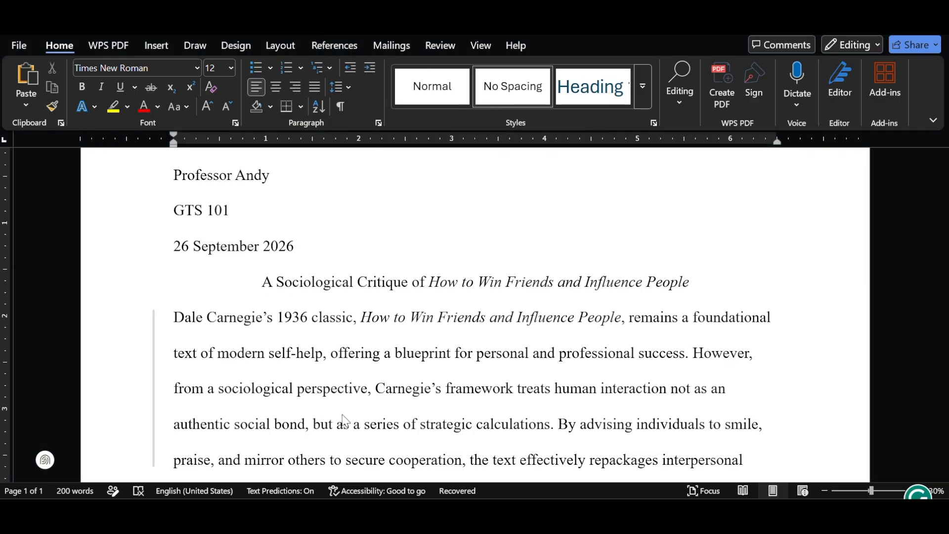
click(174, 322)
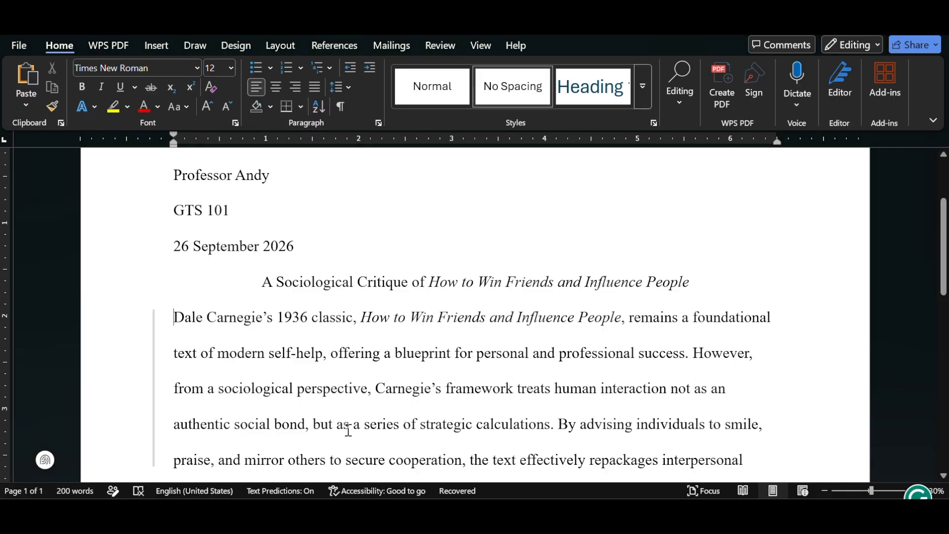
key(Tab)
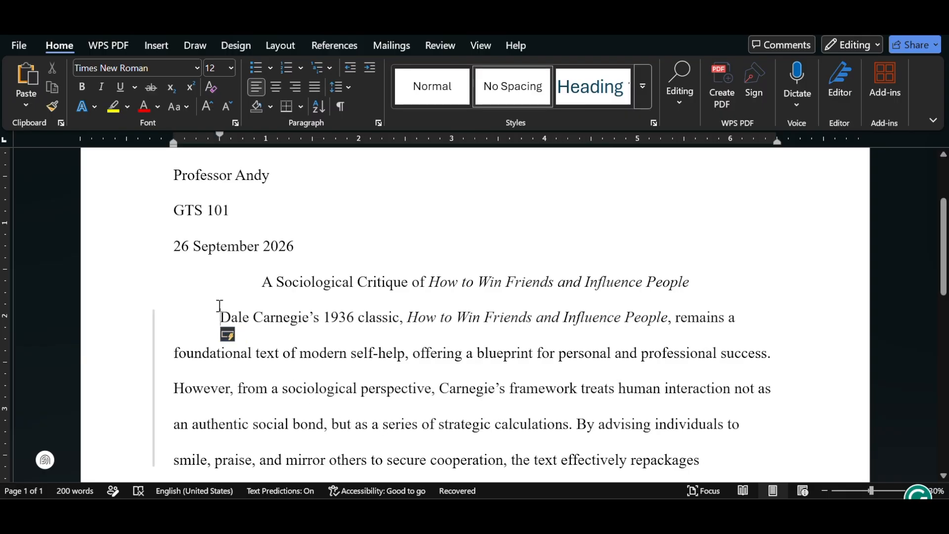
Set a 0.5-inch first-line indent for the paragraph beginning "This emphasis on manufactured charm".
scroll(262, 309, down, 3)
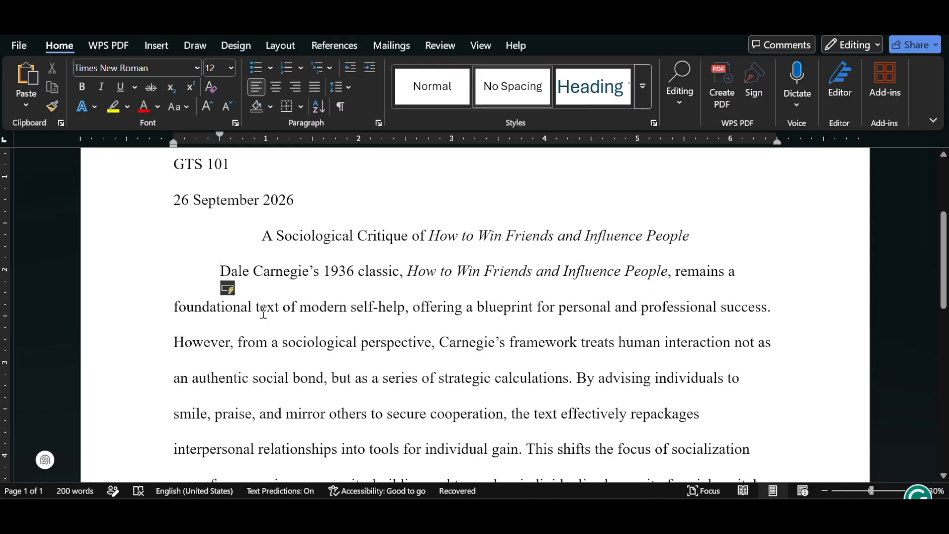
scroll(264, 312, down, 2)
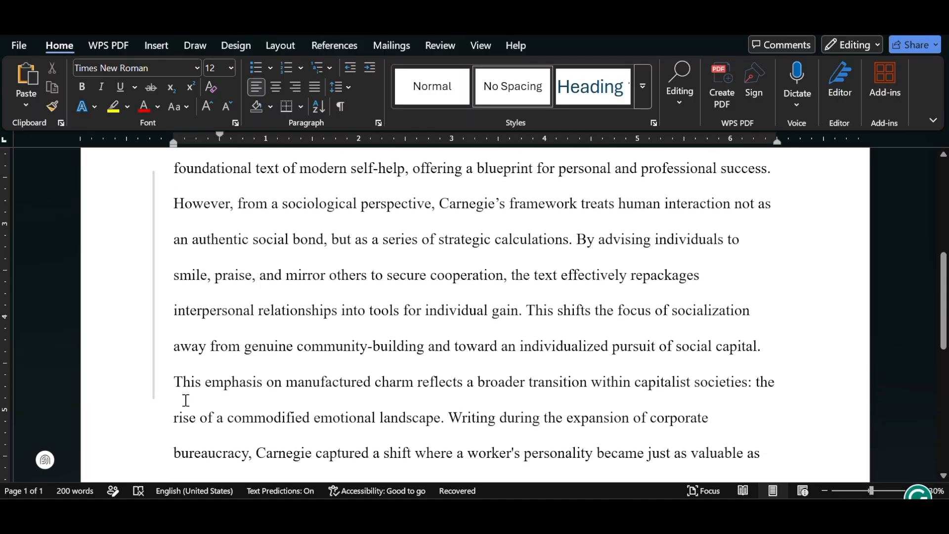
click(177, 388)
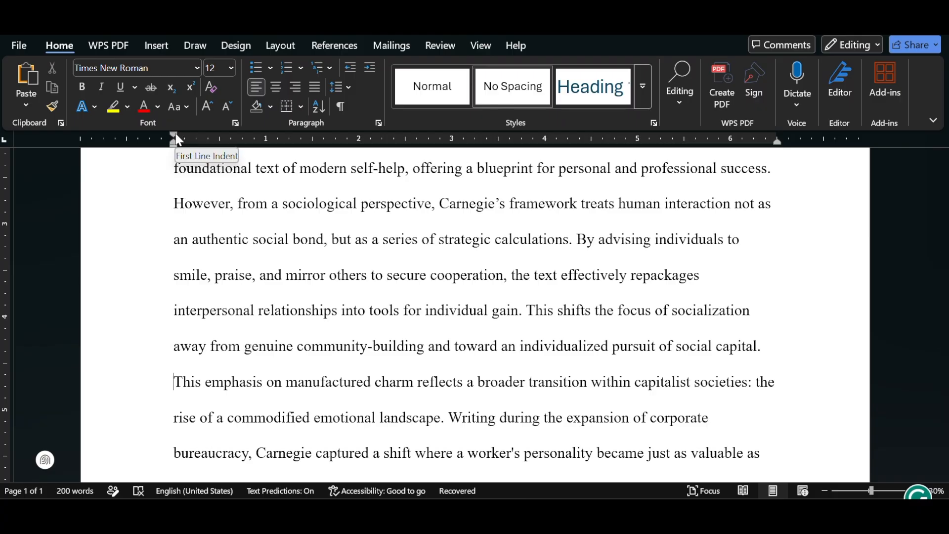
drag(178, 140, 223, 140)
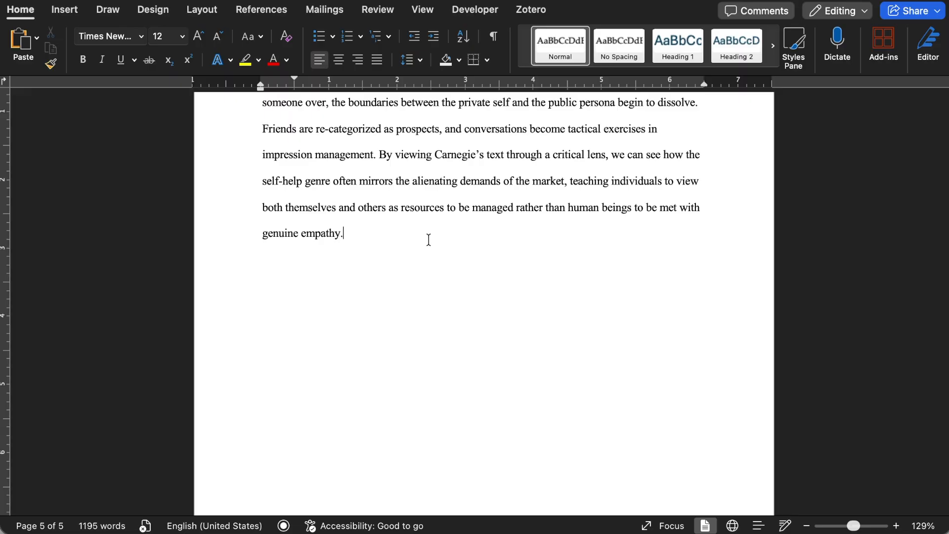
Insert a page break after the essay's last paragraph and enter the heading "Works Cited" on the new page.
click(64, 10)
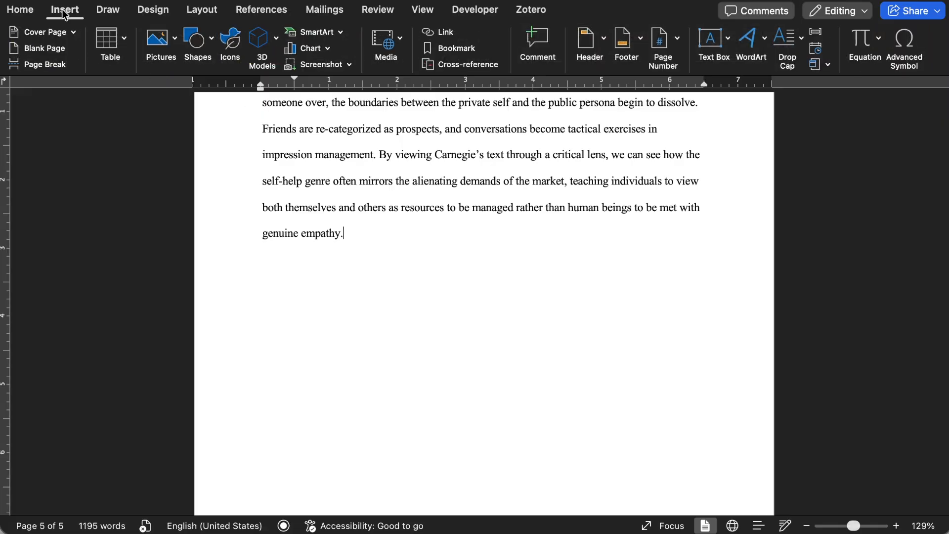
click(53, 65)
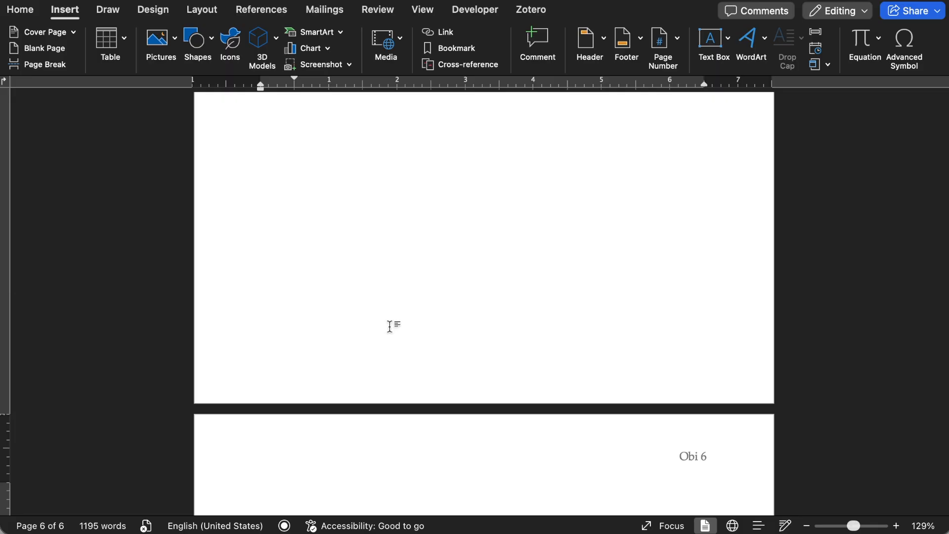
scroll(390, 326, down, 6)
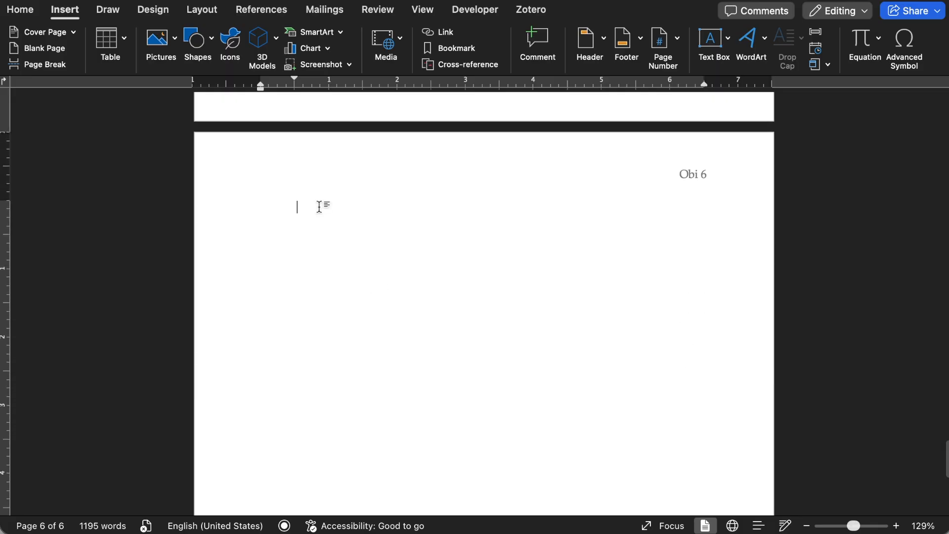
text(Works Cited)
Remove the first-line indent from the "Works Cited" heading and center it.
drag(296, 81, 261, 81)
double_click(291, 205)
triple_click(290, 205)
click(20, 9)
click(338, 60)
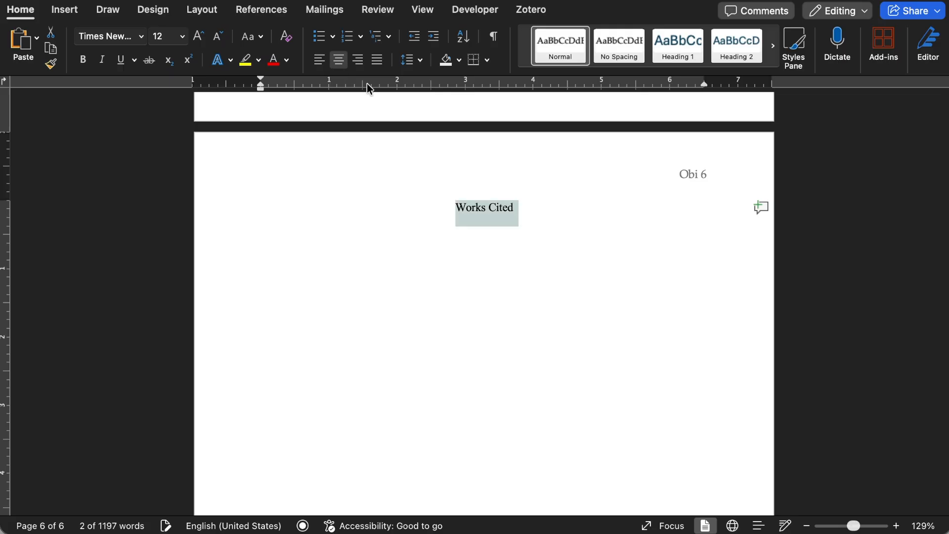
Start a left-aligned line below the "Works Cited" heading and paste the source entries there.
click(528, 206)
key(Return)
key(ctrl+l)
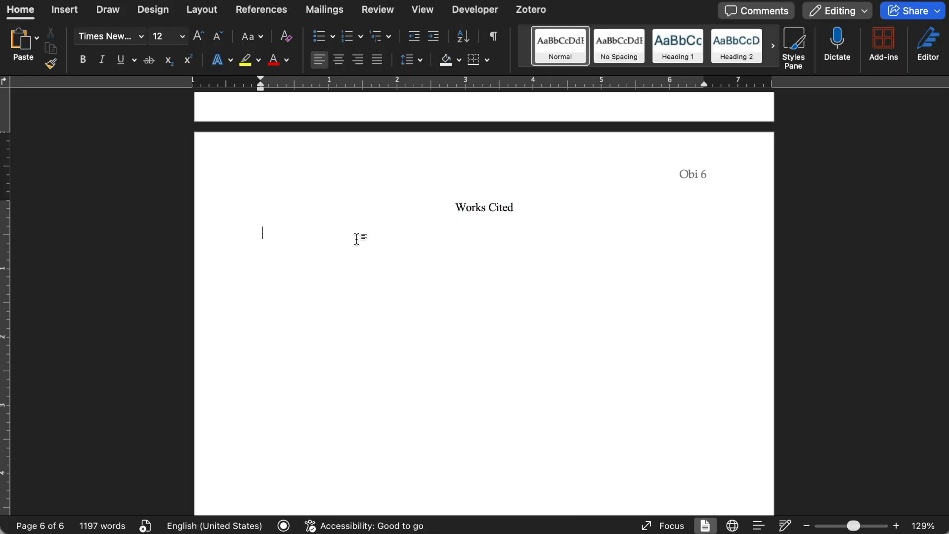
text(Bourdieu, Pierre. Distinction: A Social Critique of the Judgement of Taste. Translated by Richard Nice, Harvard UP, 1984. Carnegie, Dale. How to Win Friends and Influence People. Simon and Schuster, 1936. Goffman, Erving. The Presentation of Self in Everyday Life. Anchor Books, 2009. Hochschild, Arlie Russell. The Managed Heart: Commercialization of Human Feeling. U of California P, 2016.)
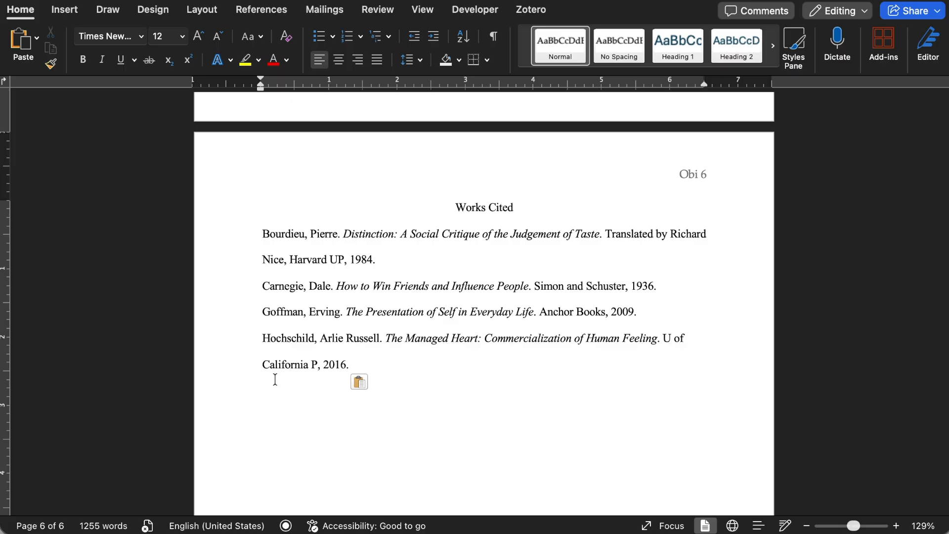
Apply a 0.5-inch hanging indent to the first Works Cited entry, Bourdieu's "Distinction".
click(261, 232)
mouse_move(261, 232)
mouse_down()
mouse_move(291, 242)
mouse_move(263, 234)
mouse_up()
drag(260, 84, 293, 84)
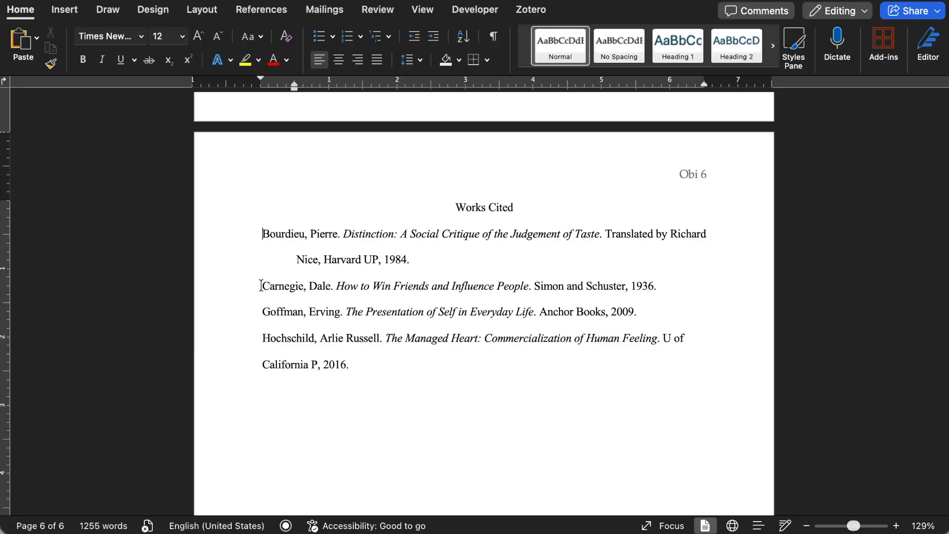
Apply a 0.5-inch hanging indent to the remaining entries, from Carnegie through Hochschild.
drag(261, 285, 361, 364)
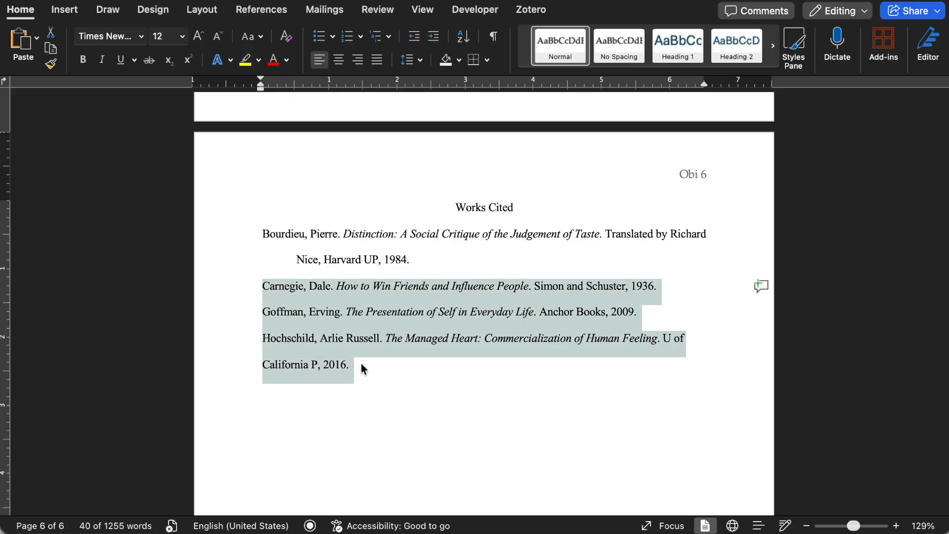
drag(261, 84, 293, 84)
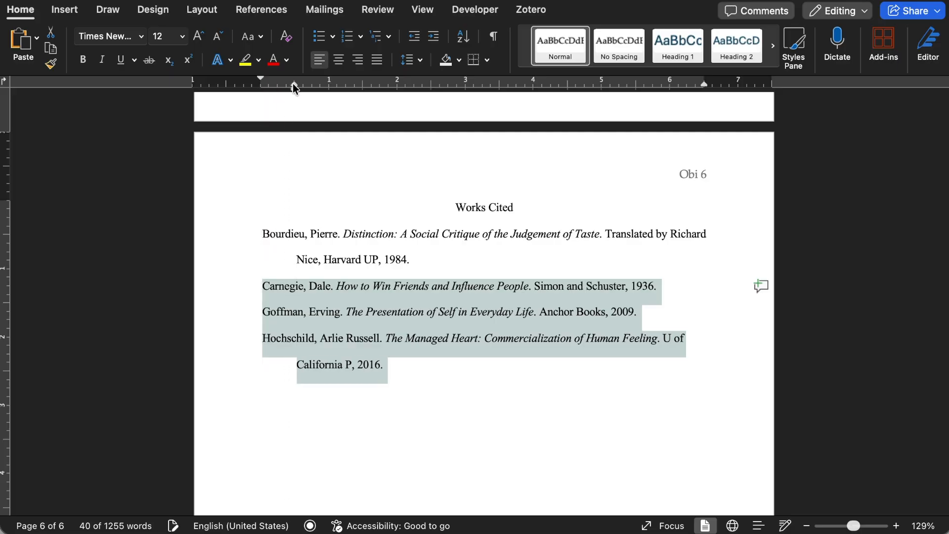
click(549, 395)
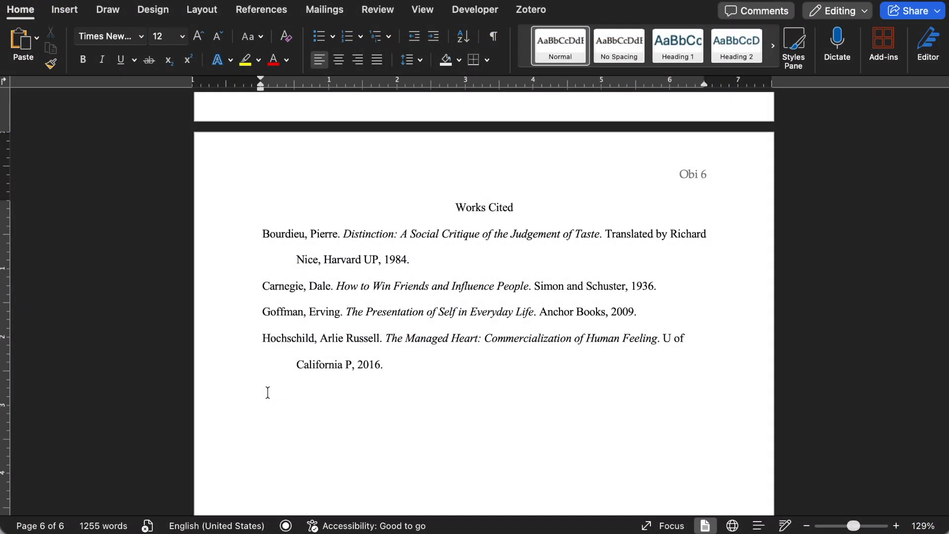
Delete all essay body text below the title and all source entries under the "Works Cited" heading.
scroll(268, 392, up, 10)
scroll(267, 392, up, 20)
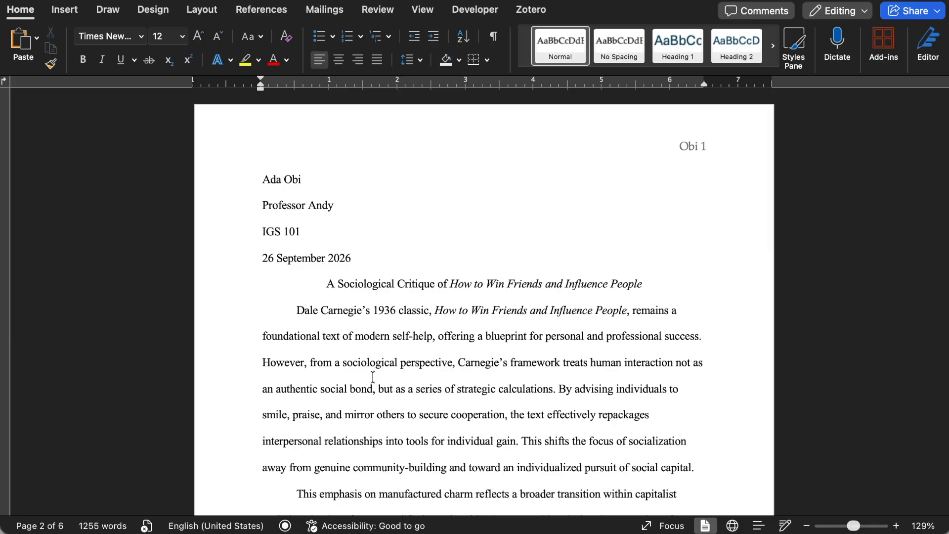
drag(296, 310, 389, 257)
key(BackSpace)
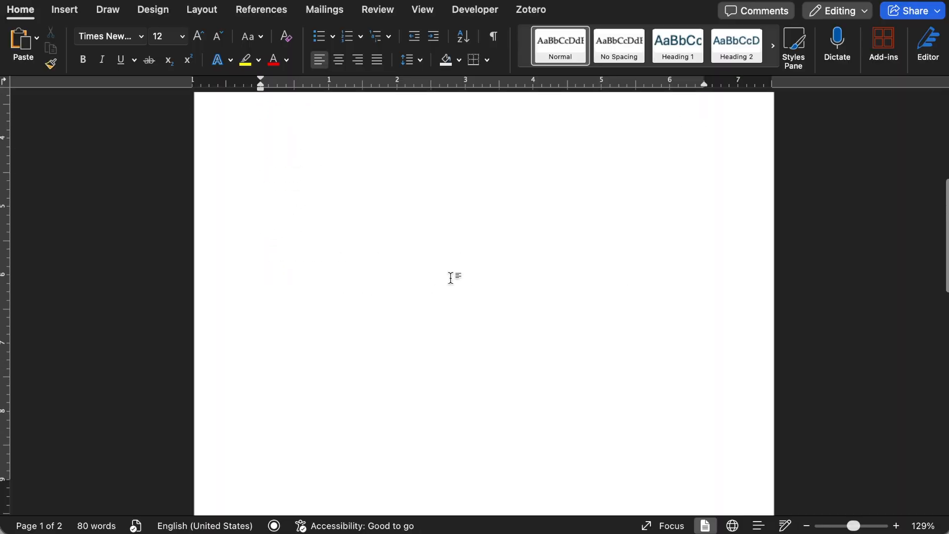
drag(262, 366, 396, 497)
key(BackSpace)
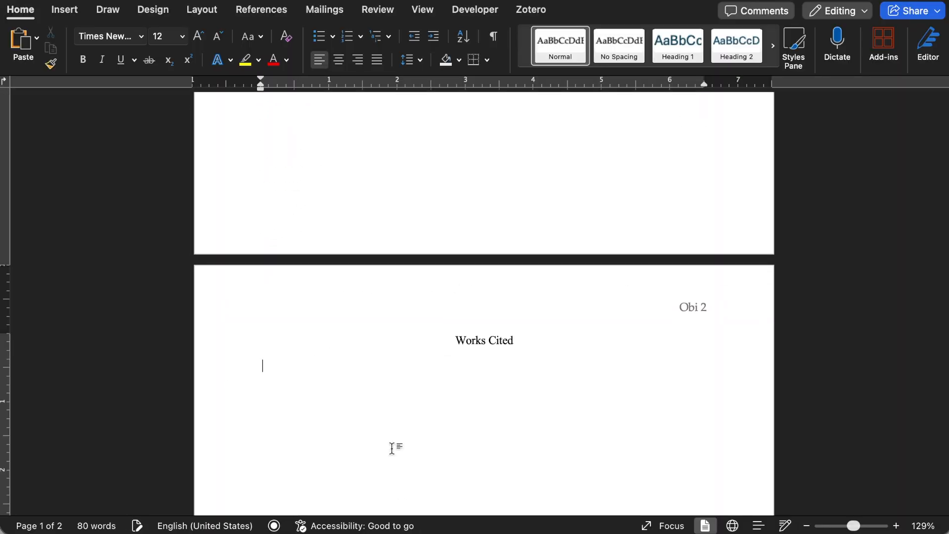
Replace the centered paper title on the first page with the placeholder "Paper Title".
scroll(396, 448, up, 10)
scroll(392, 448, up, 3)
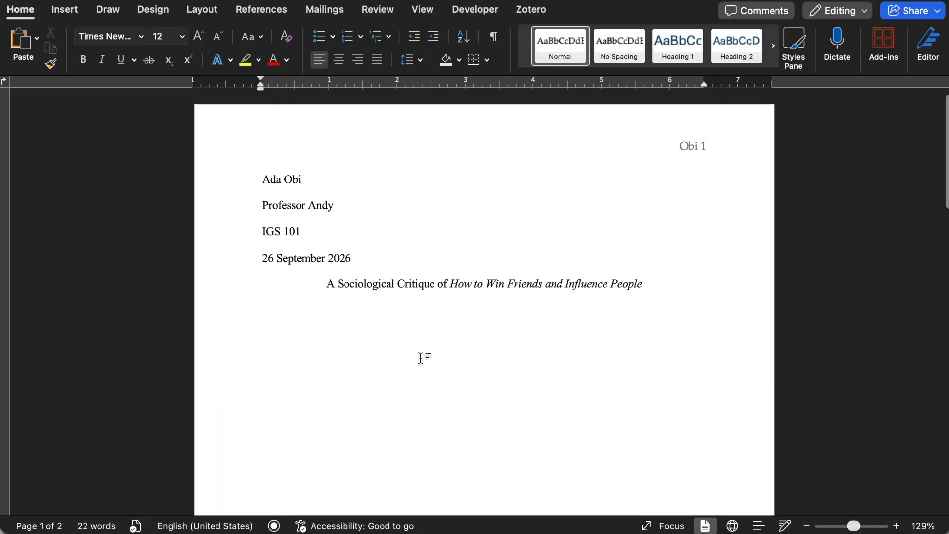
triple_click(446, 284)
text(Paper Titl)
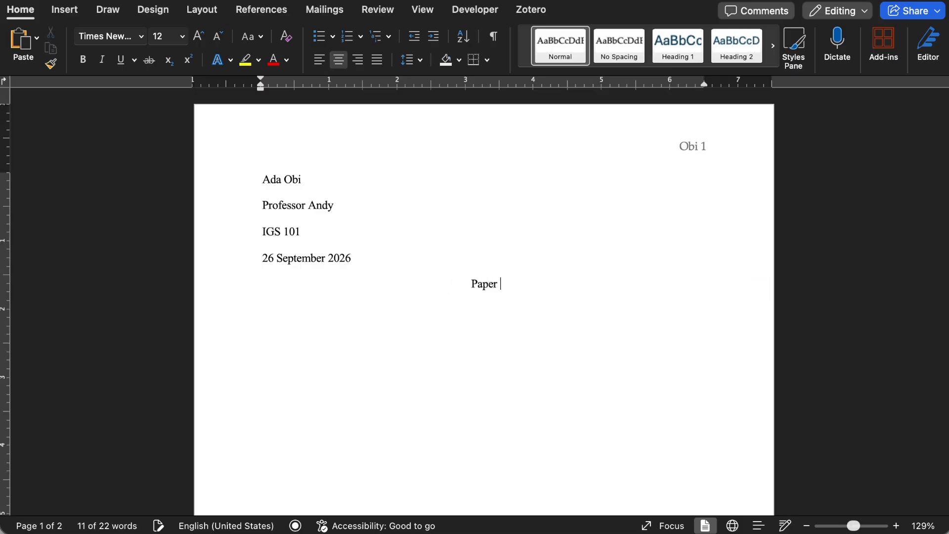
text(e)
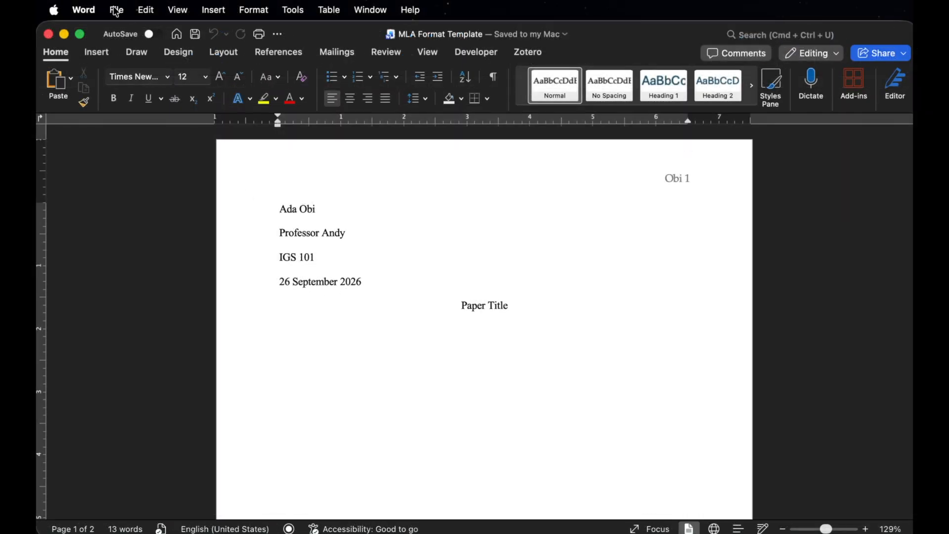
Save the document as a Microsoft Word template (.dotx) named "MLA Format Template" in the Templates folder.
click(116, 11)
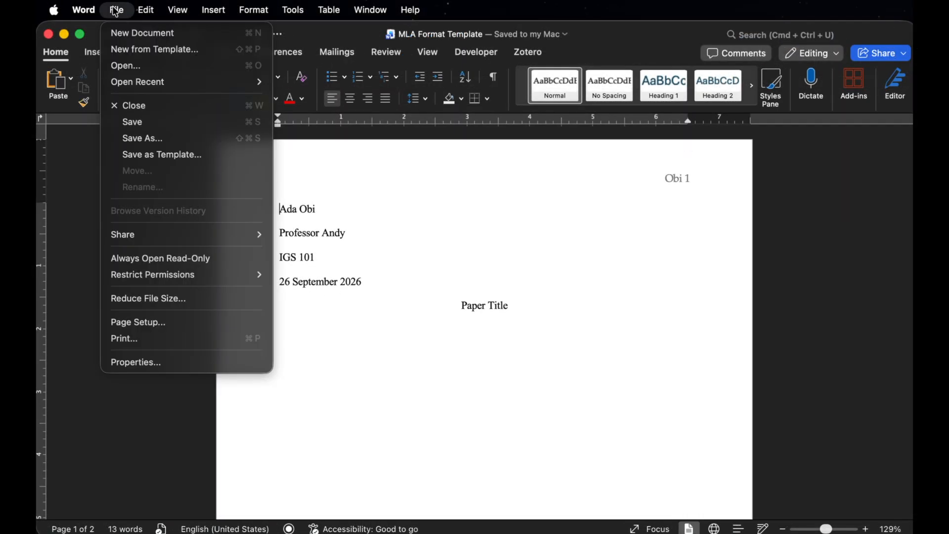
click(162, 164)
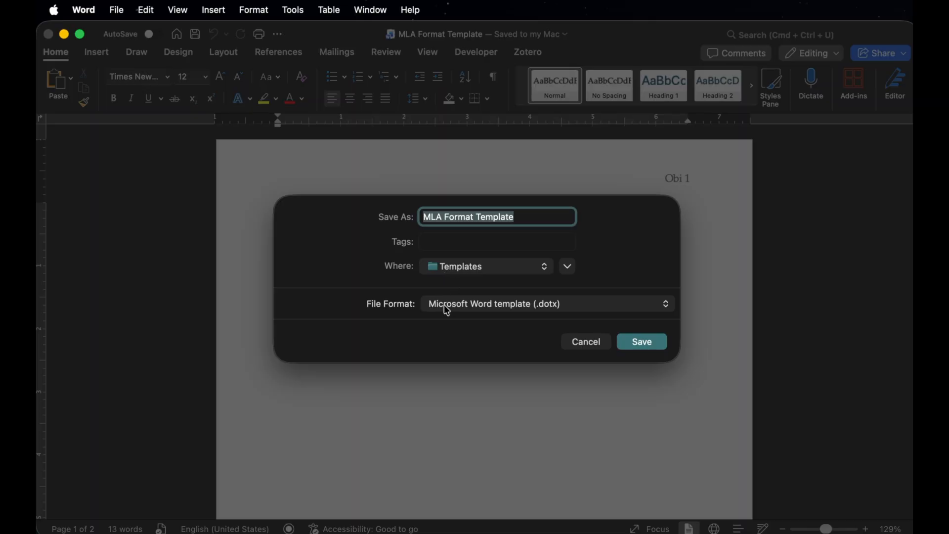
click(549, 310)
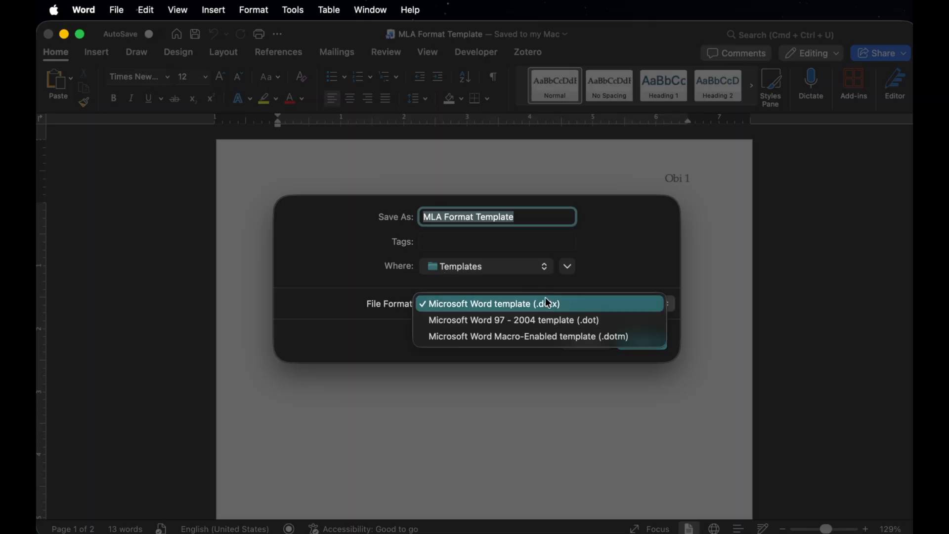
click(548, 303)
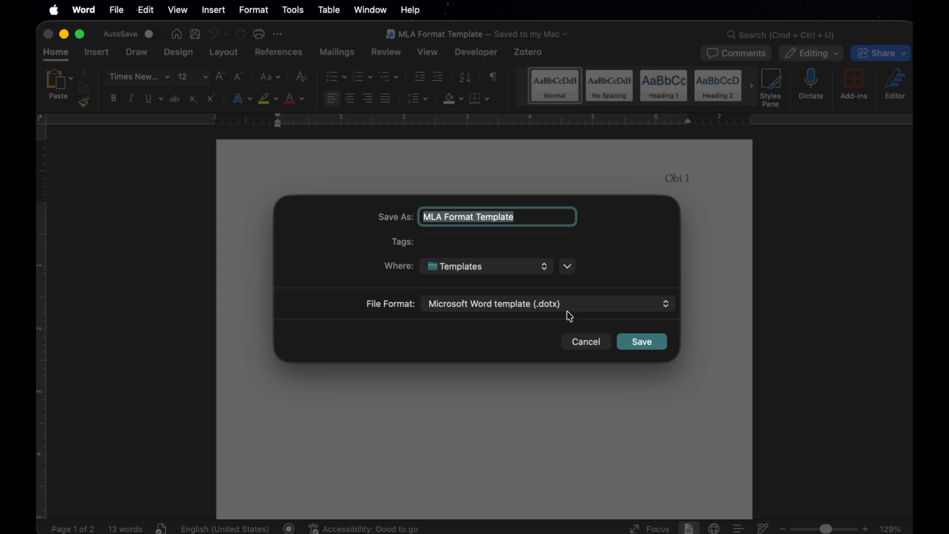
click(642, 344)
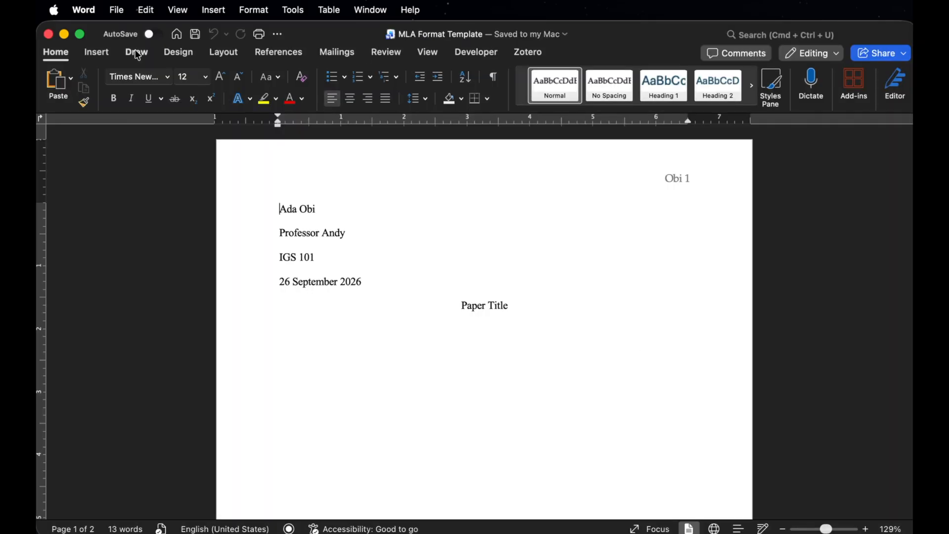
Close the template file and create a new document from the personal template "MLA Format Template".
click(48, 34)
click(121, 12)
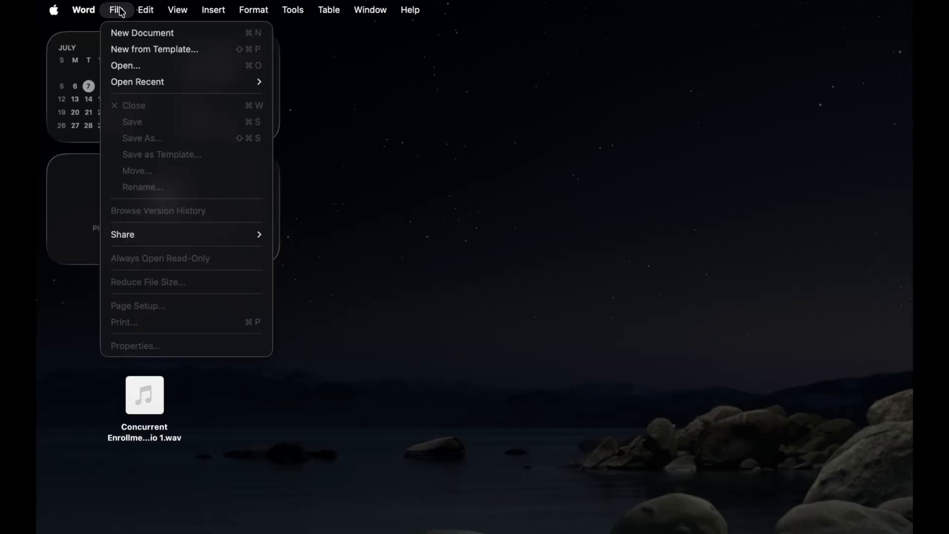
click(143, 53)
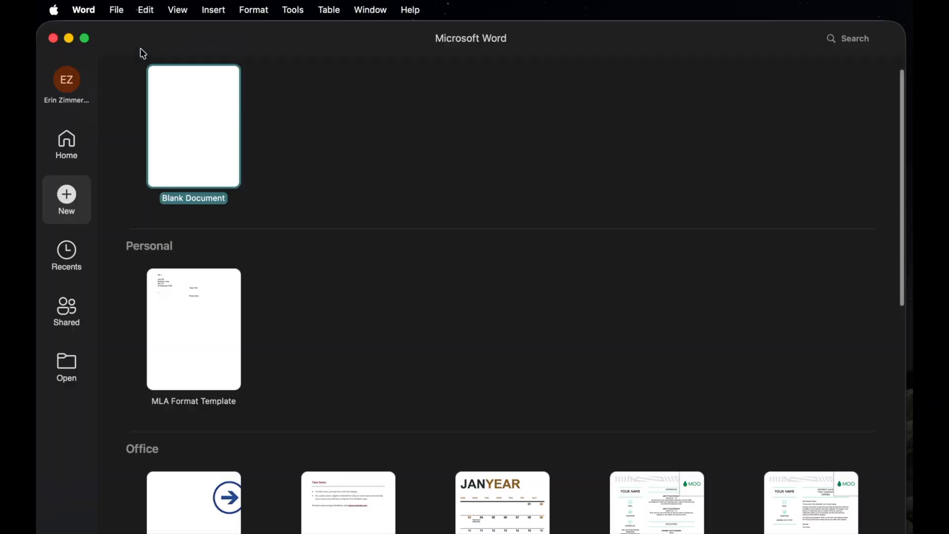
click(182, 302)
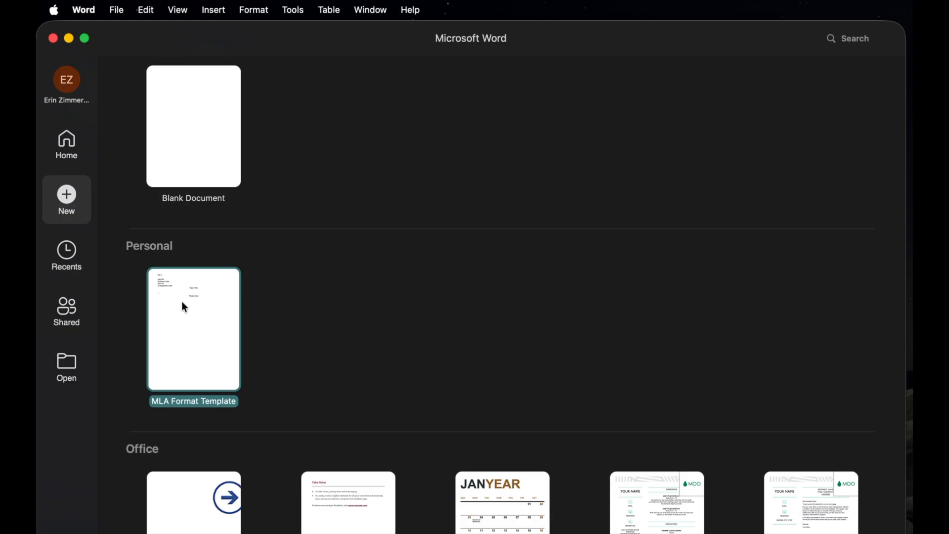
double_click(183, 303)
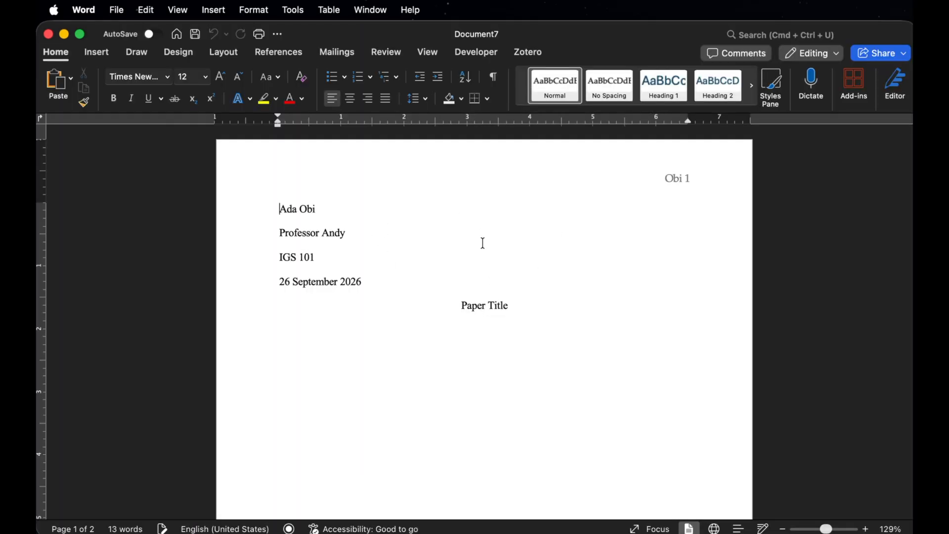